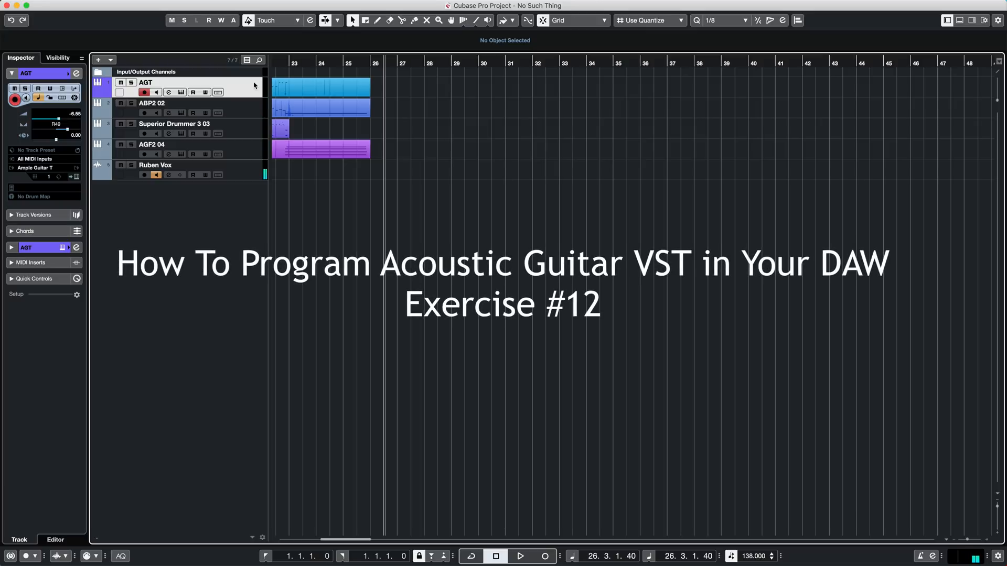
- Return to the project start and view the AGT track's Ample Guitar Taylor instrument
key(Home)
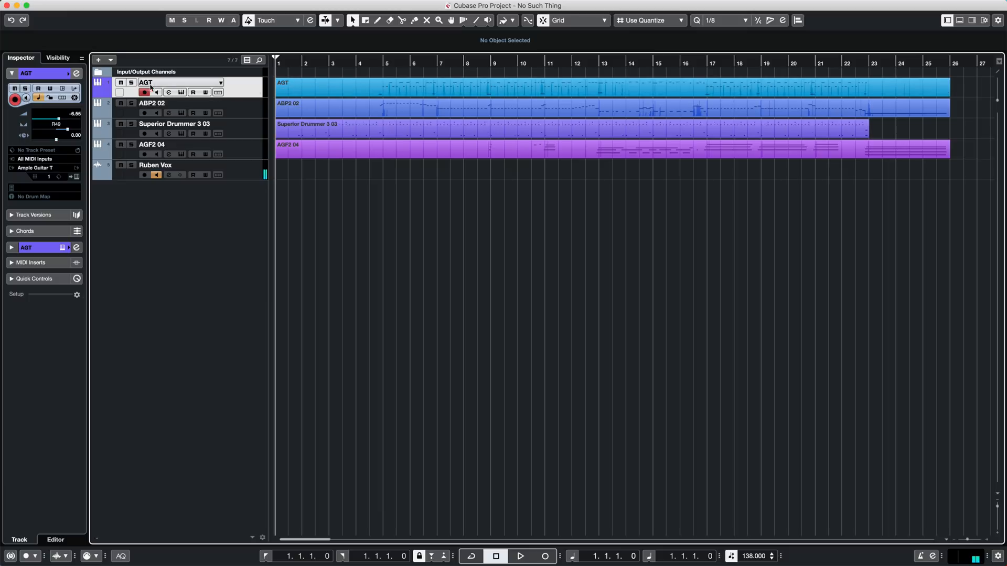
click(182, 93)
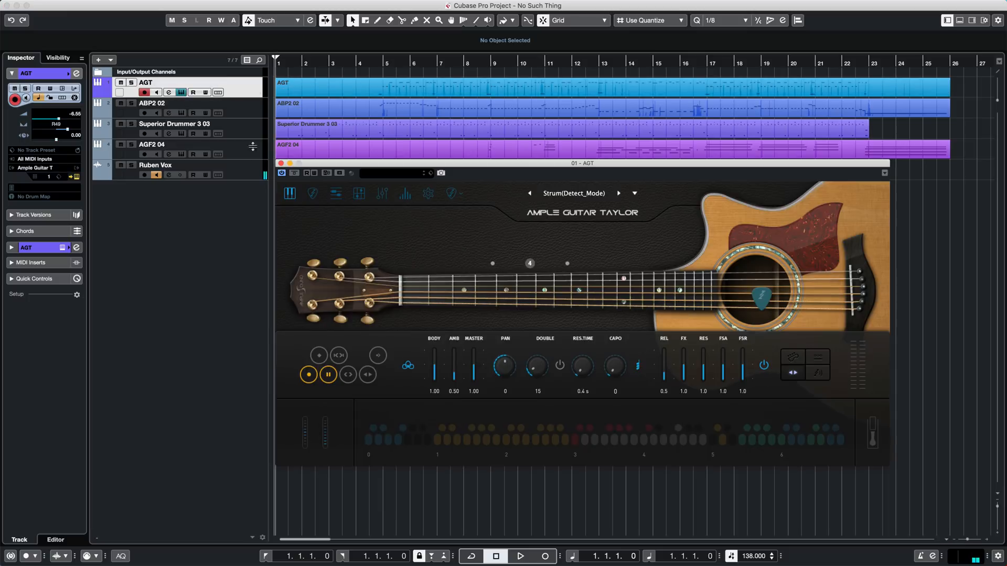
drag(481, 166, 419, 7)
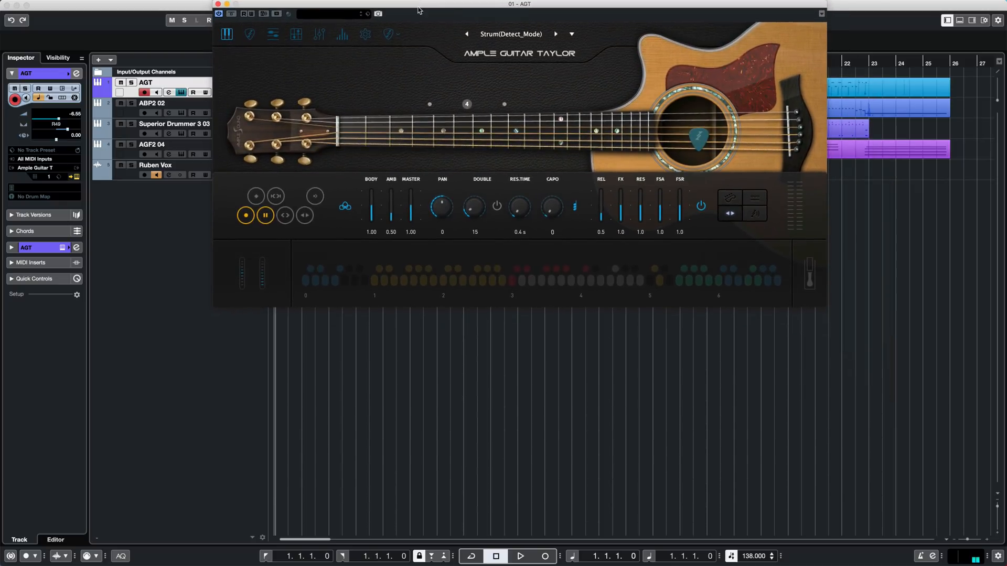
click(389, 41)
click(299, 63)
click(219, 5)
- View the Ample Bass P II instrument used by the ABP2 02 track
click(253, 108)
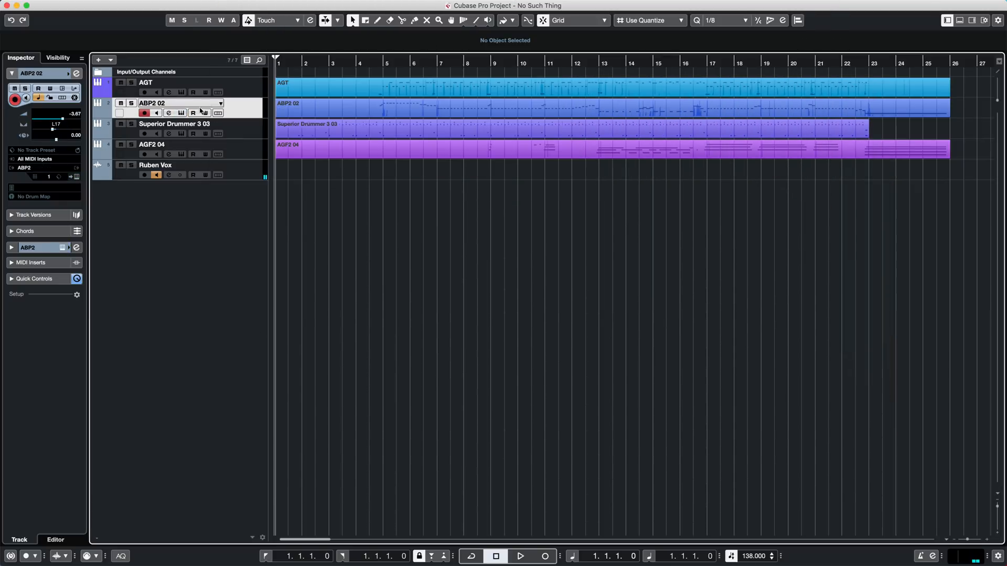
click(182, 113)
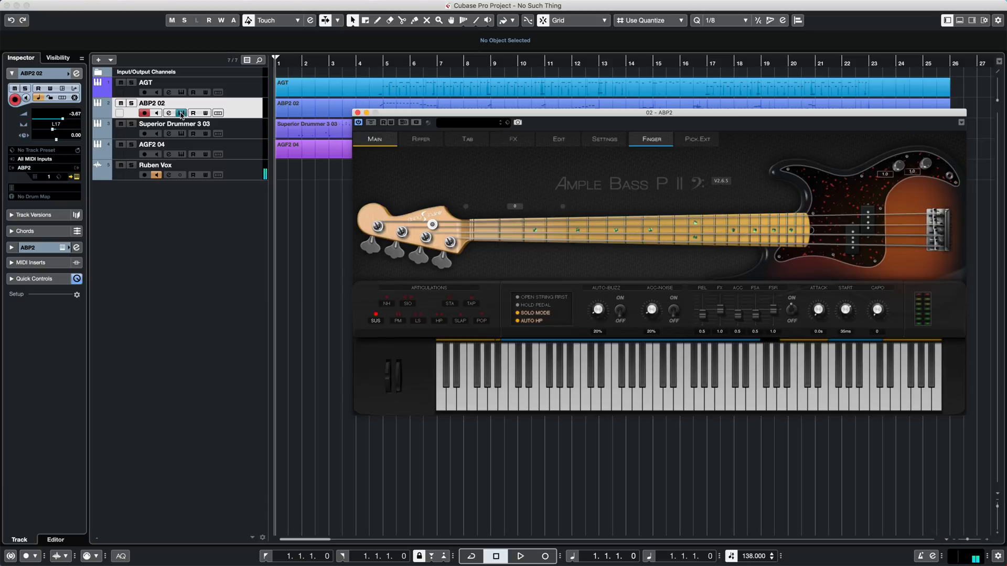
click(358, 113)
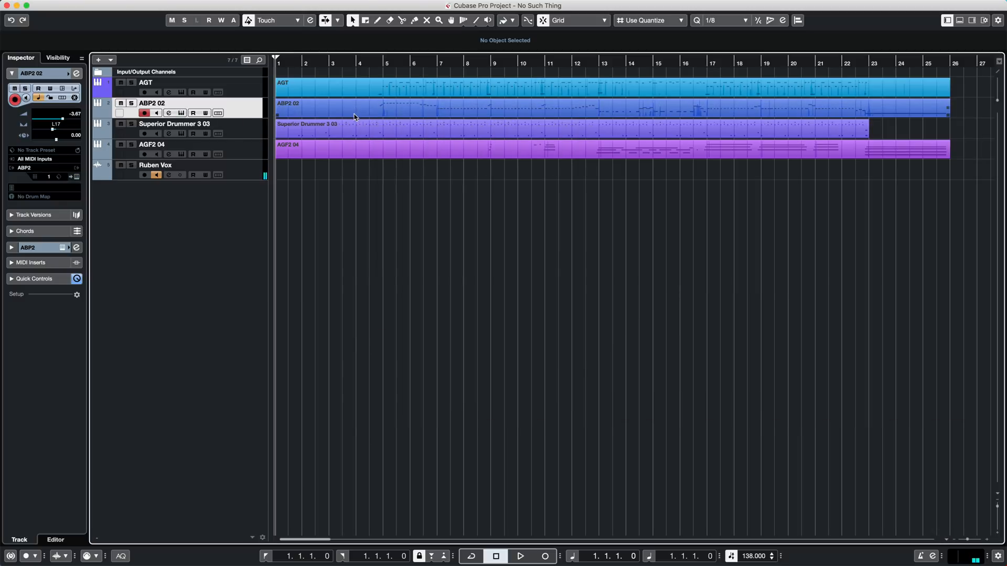
- View the drum kit loaded in the Superior Drummer 3 03 track's instrument
click(181, 135)
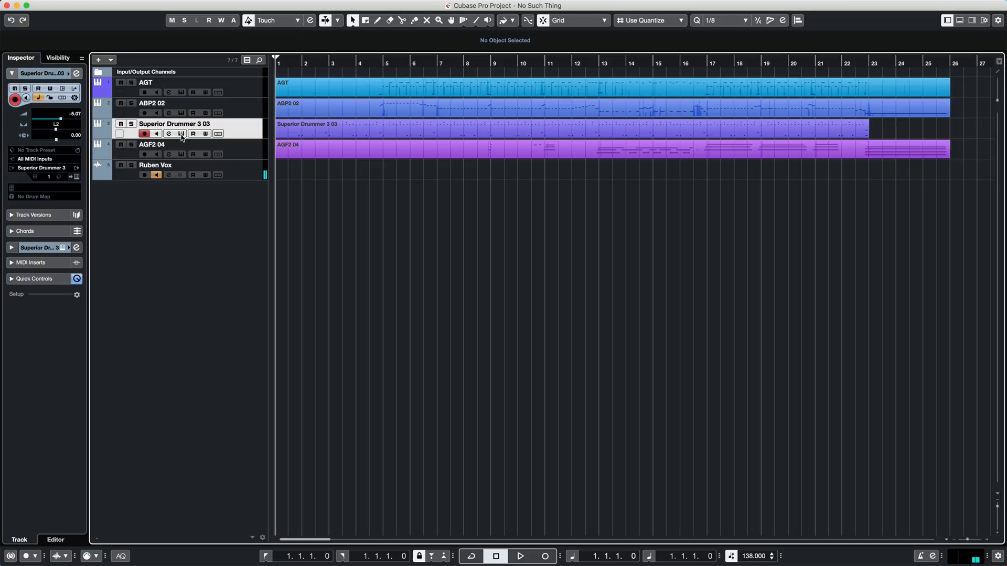
click(182, 134)
drag(395, 154, 346, 3)
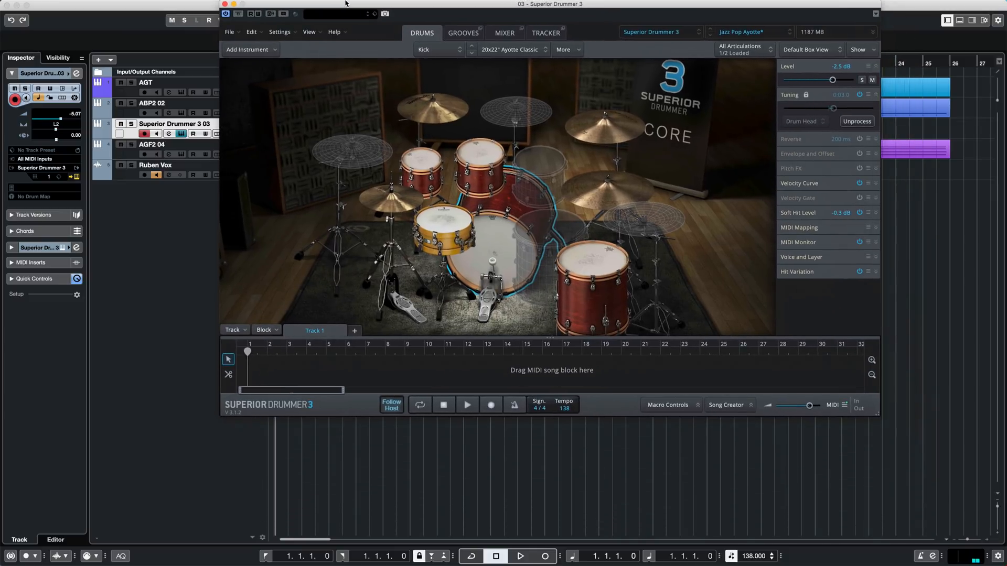
click(225, 4)
- View the electric guitar instrument used by the AGF2 04 track
click(252, 153)
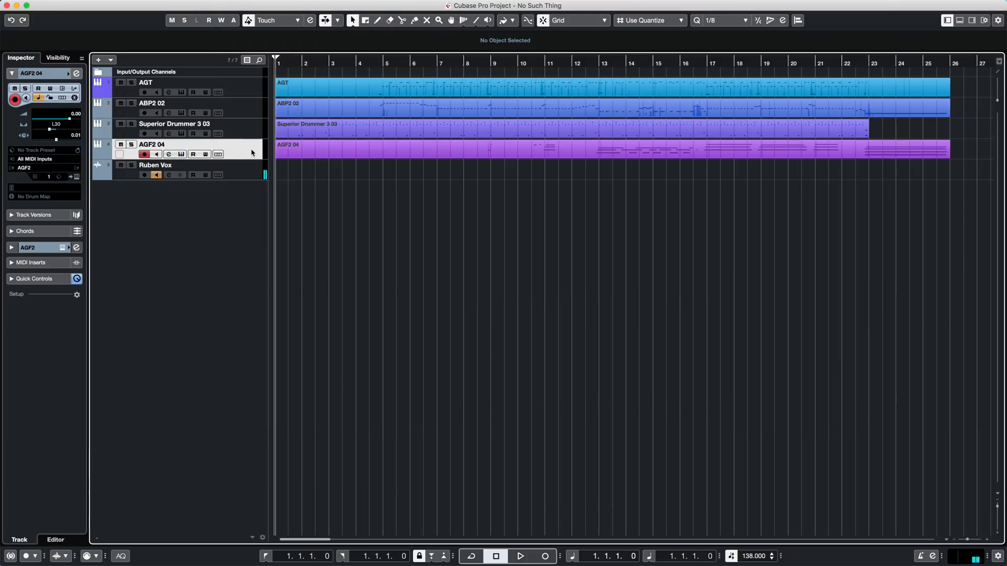
click(183, 156)
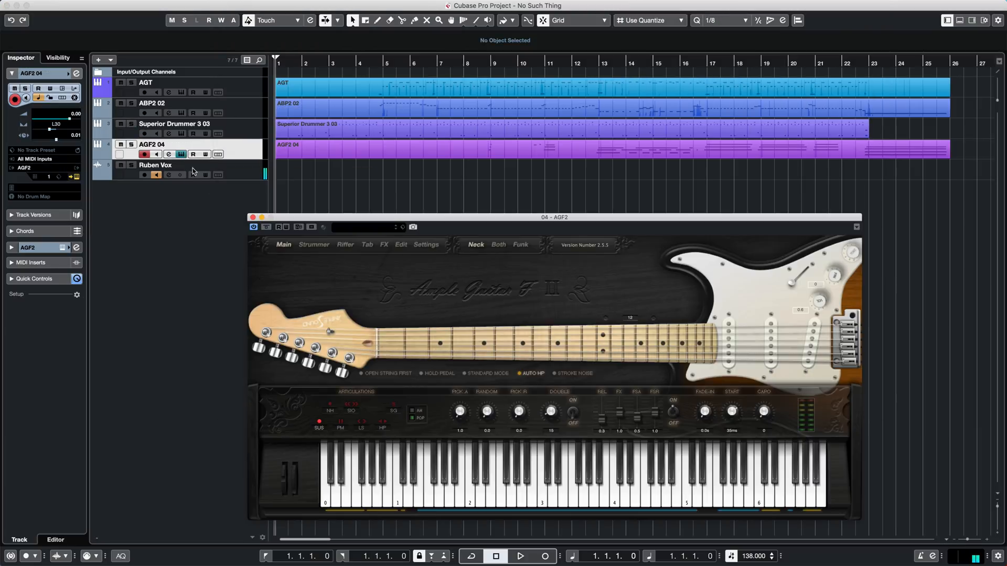
drag(292, 218, 257, 5)
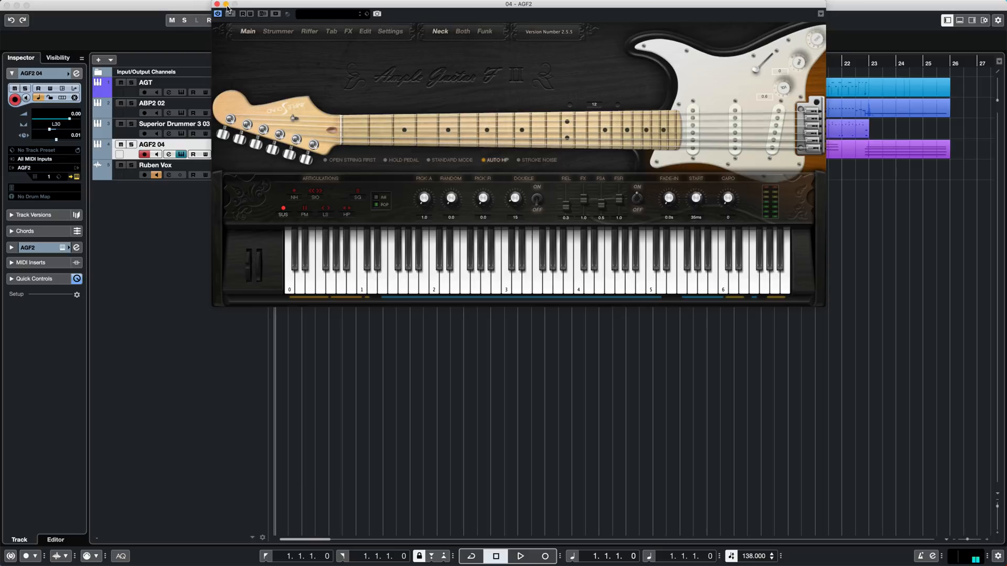
click(216, 4)
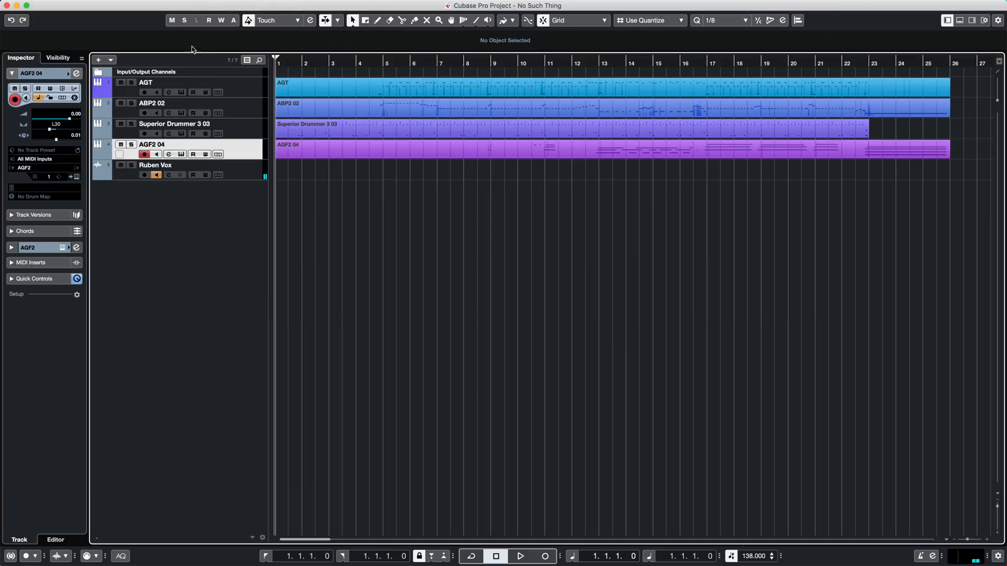
- Solo the AGT and vocal tracks and listen to the acoustic guitar with the vocals
click(258, 88)
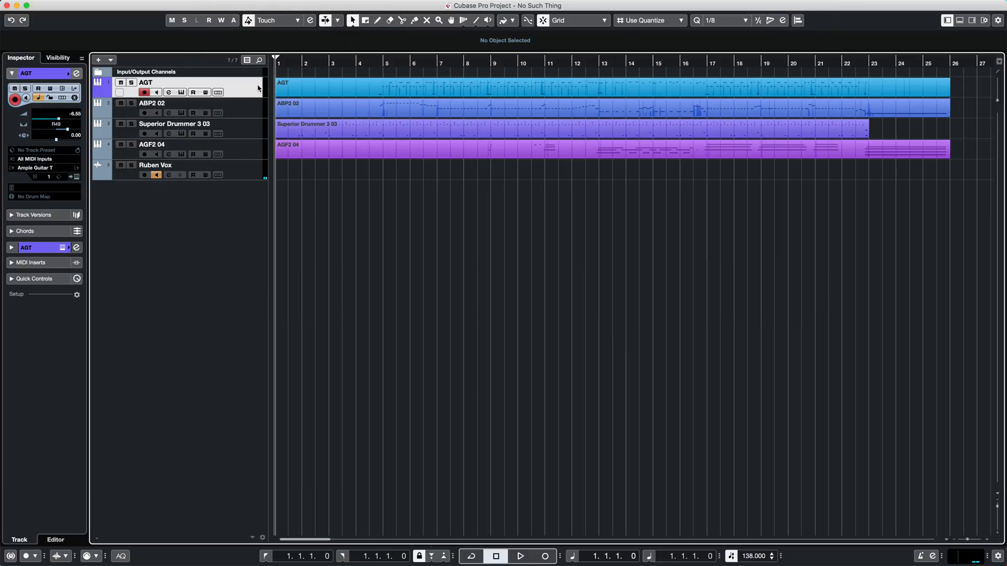
click(131, 165)
click(132, 83)
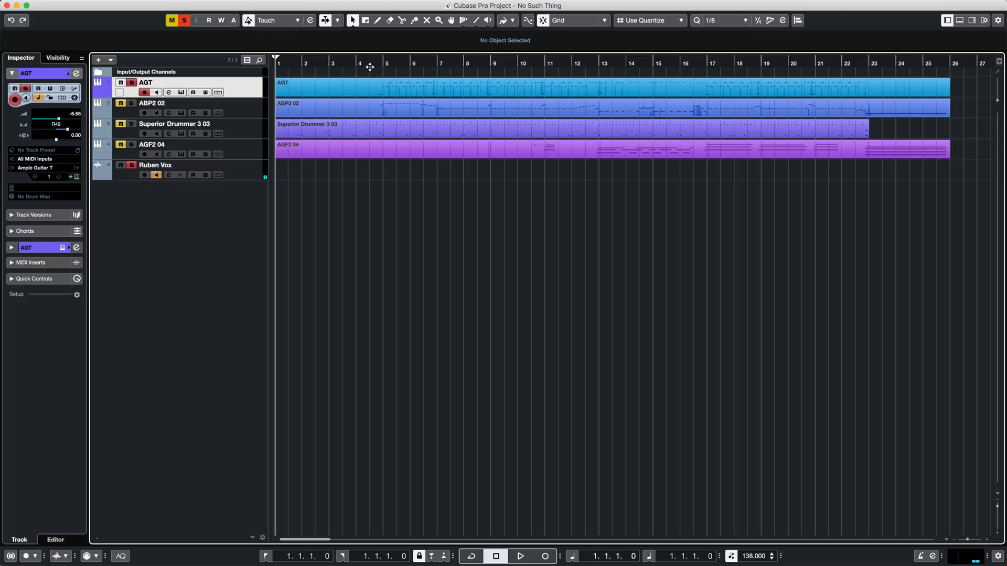
click(375, 64)
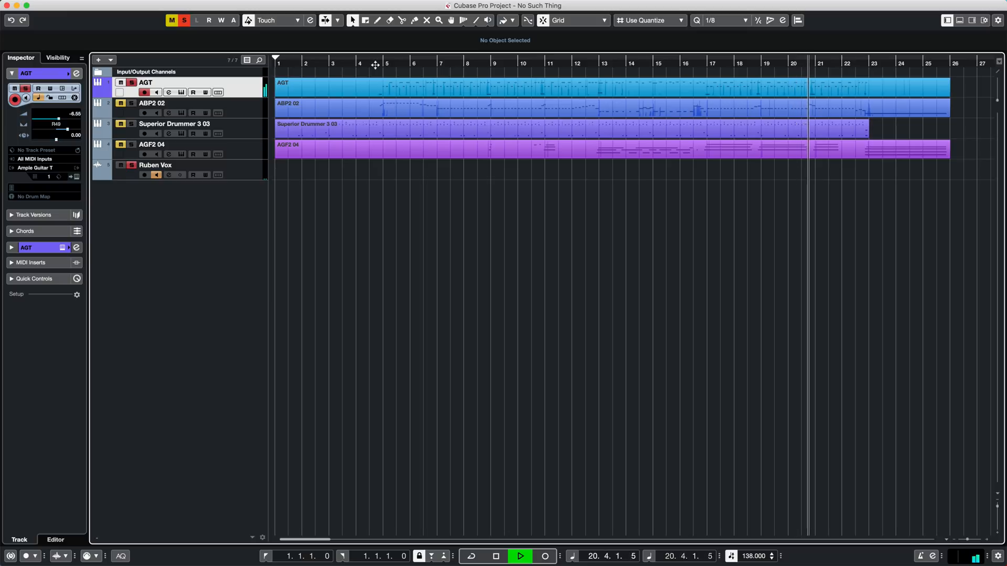
key(space)
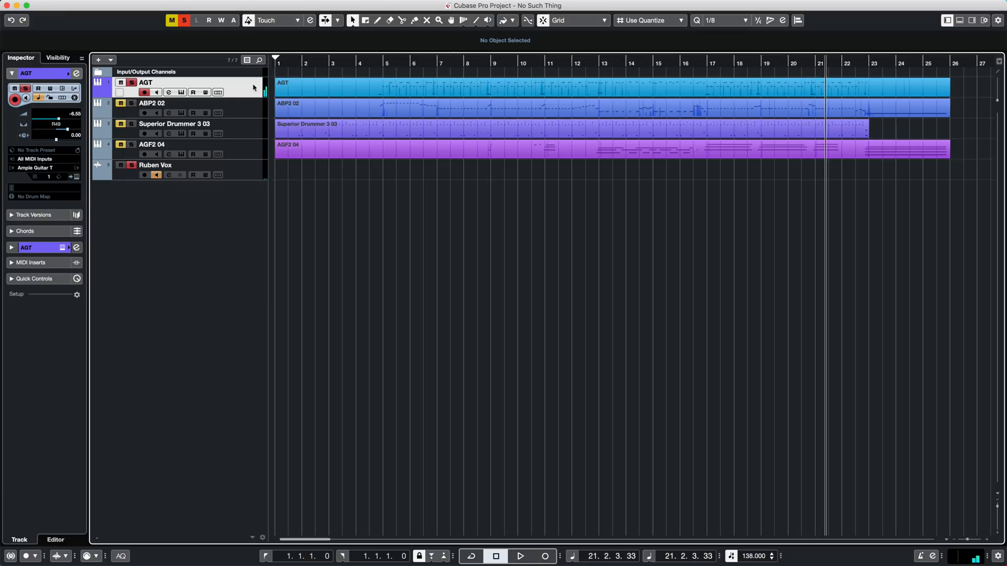
- Reopen the AGT track's guitar instrument and examine the fingering of chord 6 in the strummer
click(181, 93)
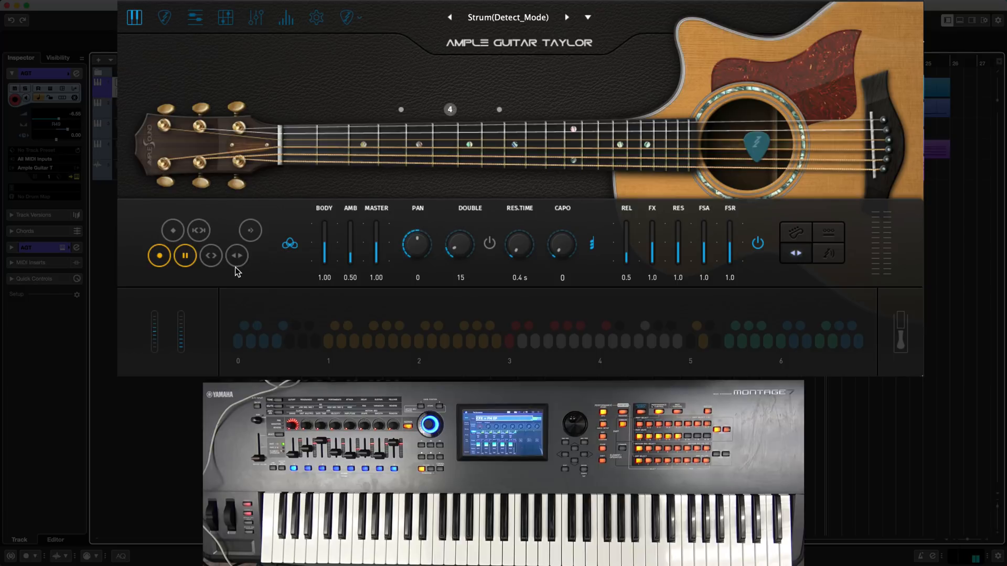
click(165, 19)
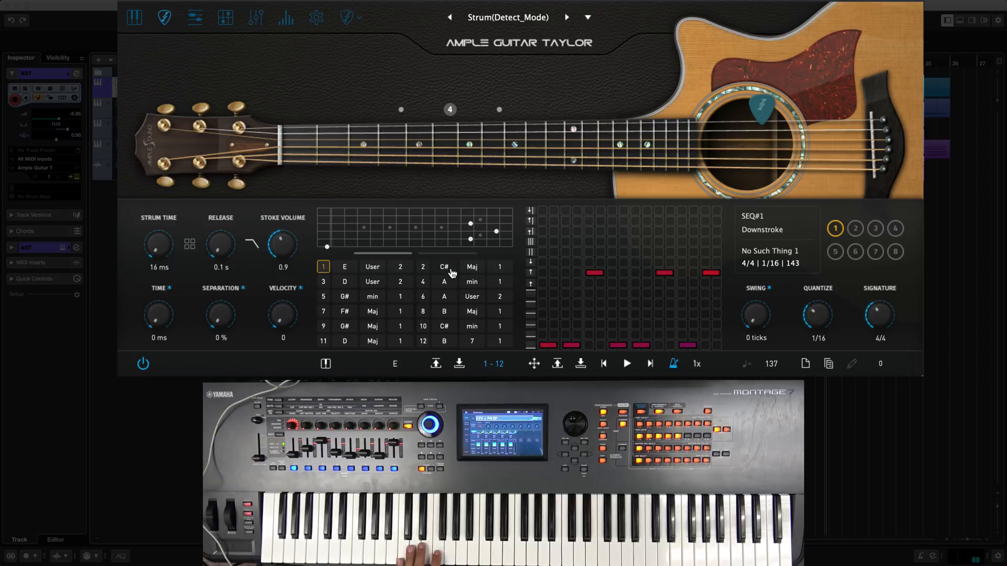
click(423, 298)
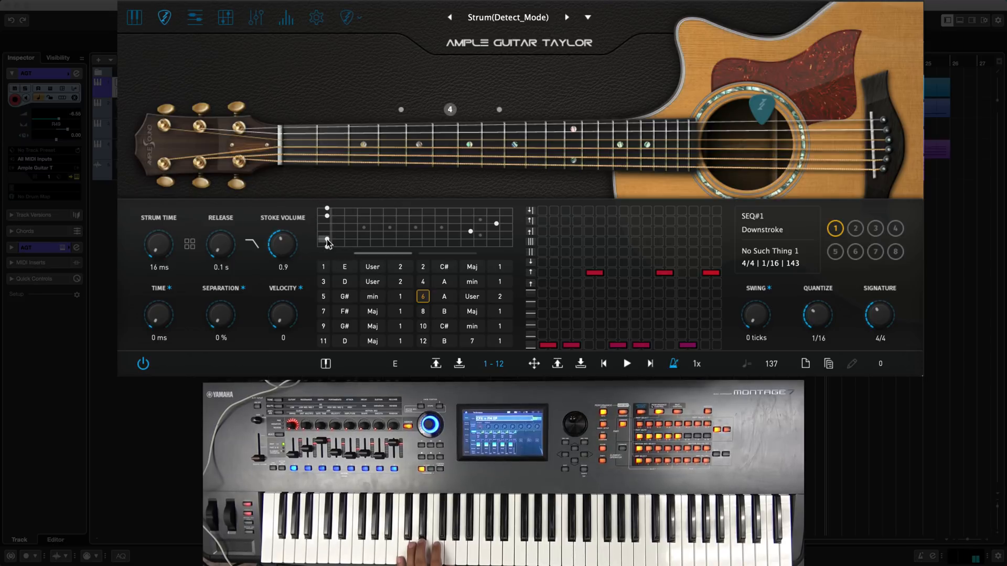
click(324, 216)
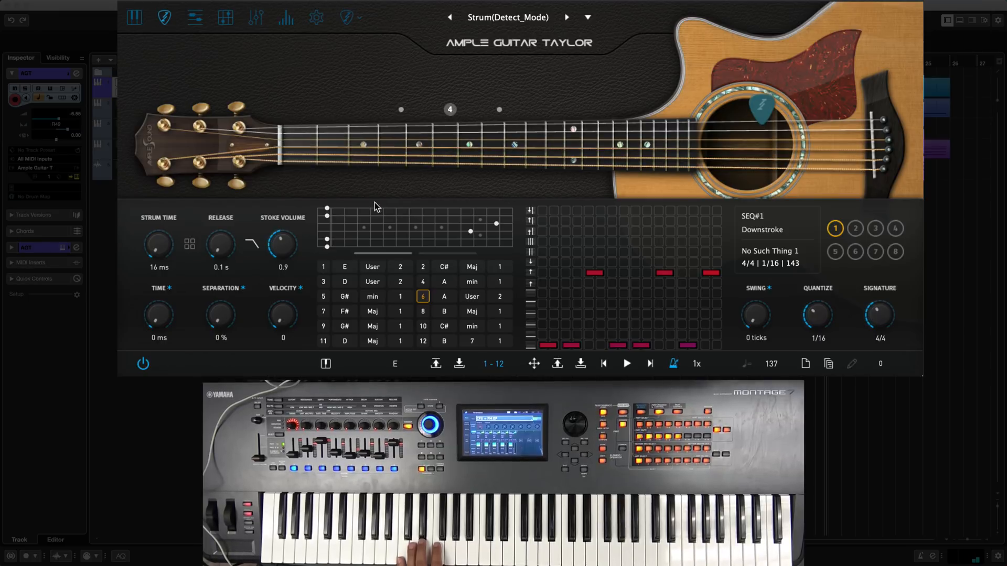
- Examine EQ bands Q1 and Q2 of the guitar instrument, return to its main page and close it
click(256, 21)
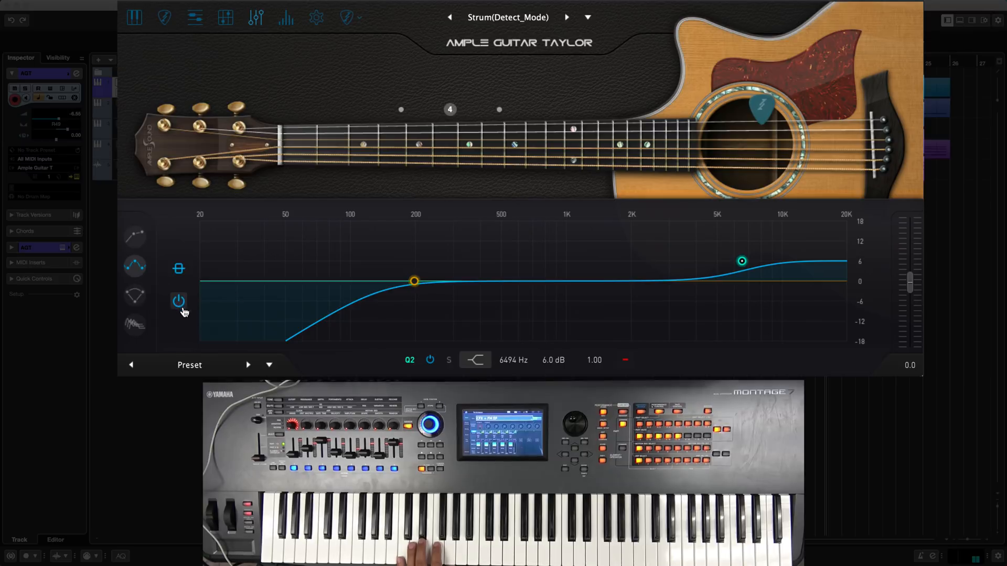
click(412, 281)
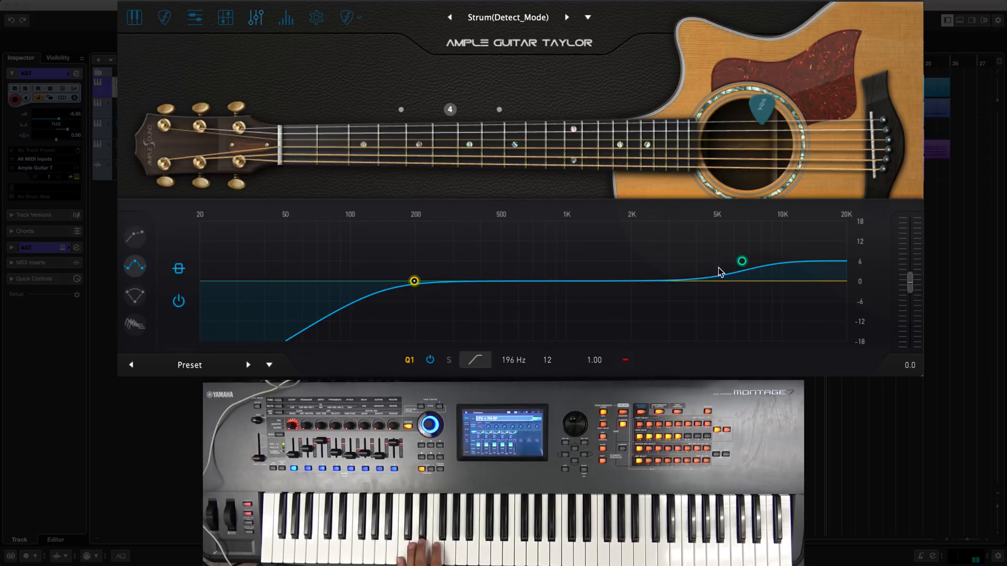
click(746, 266)
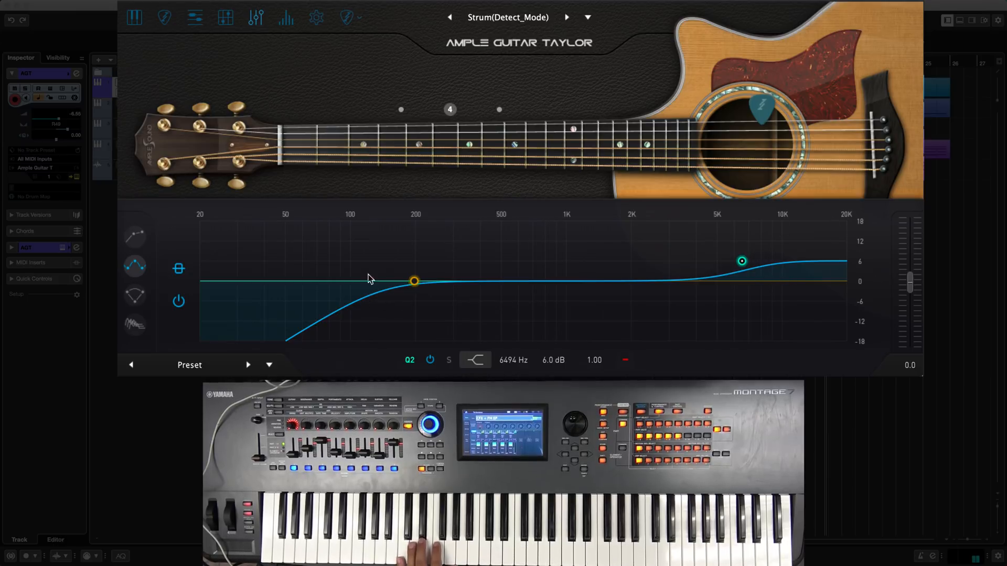
click(415, 282)
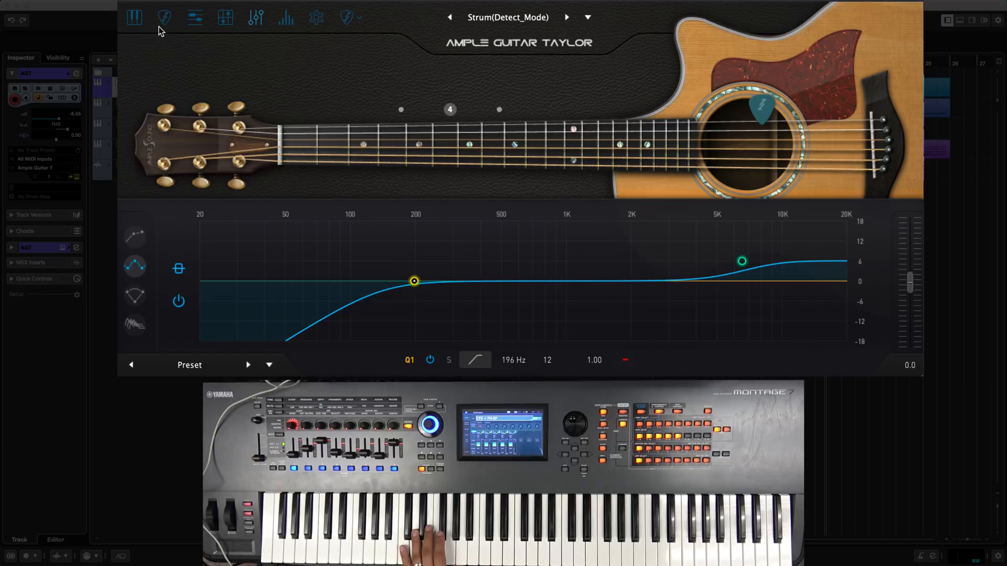
click(135, 18)
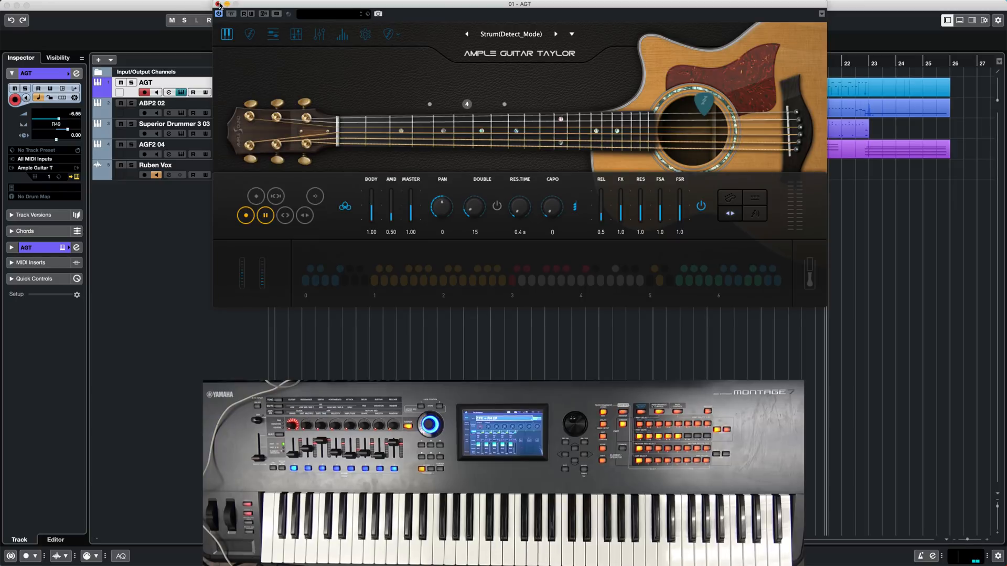
click(218, 4)
- Delete the existing part on the AGT track and return the playhead to the project start
click(416, 91)
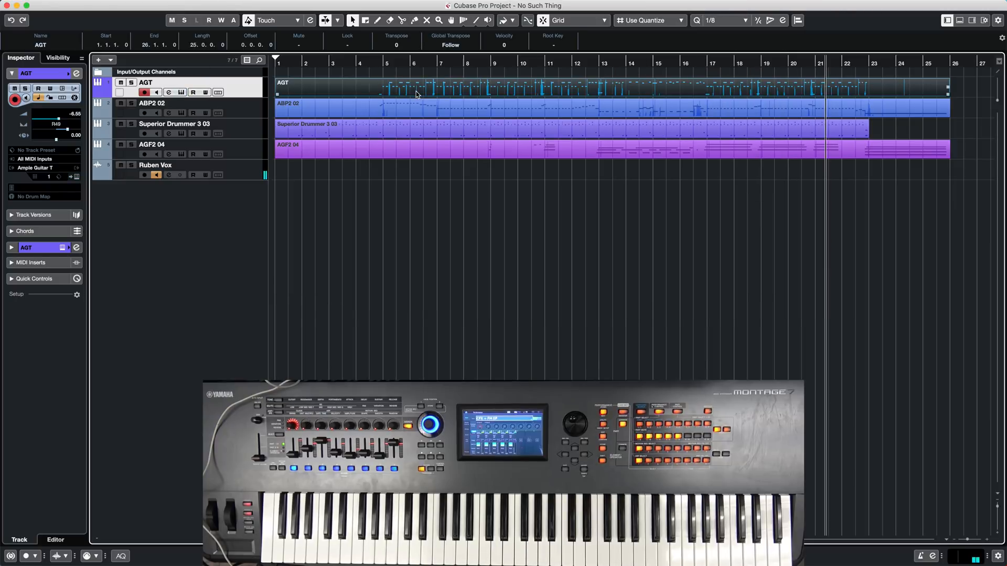
key(Delete)
key(period)
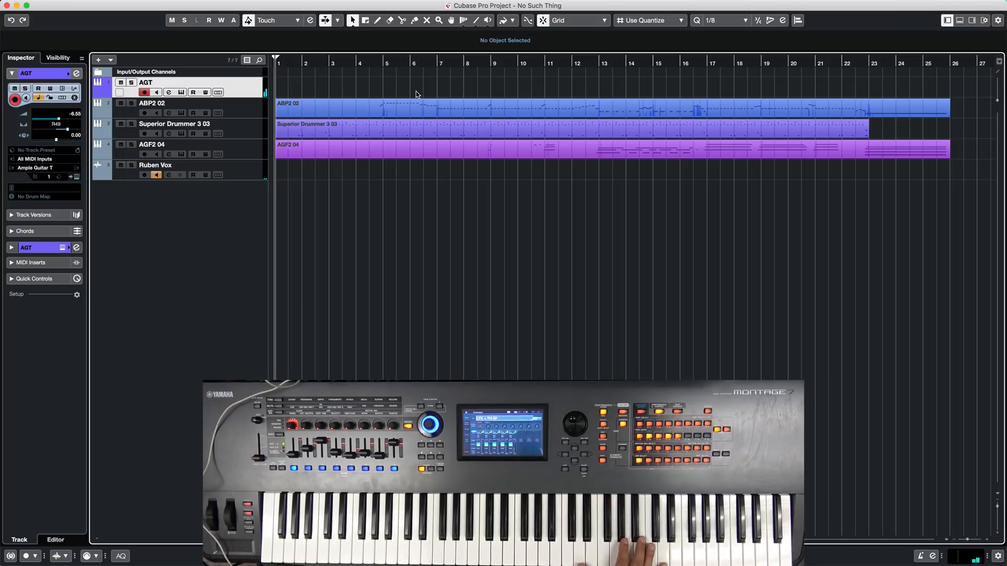
- Record a new guitar performance on the AGT track and trim the part's end to 26.1.1.0
key(KP_Multiply)
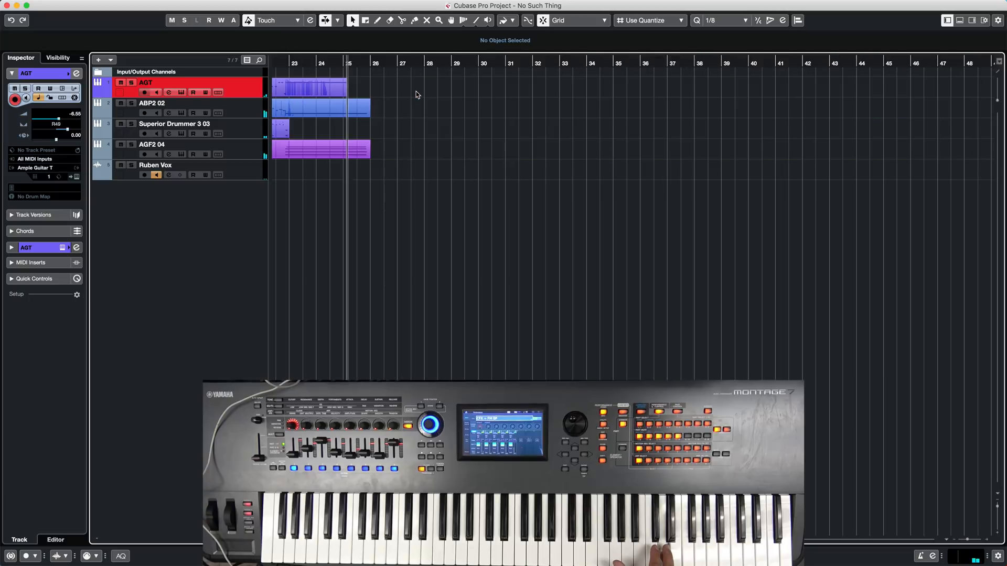
key(space)
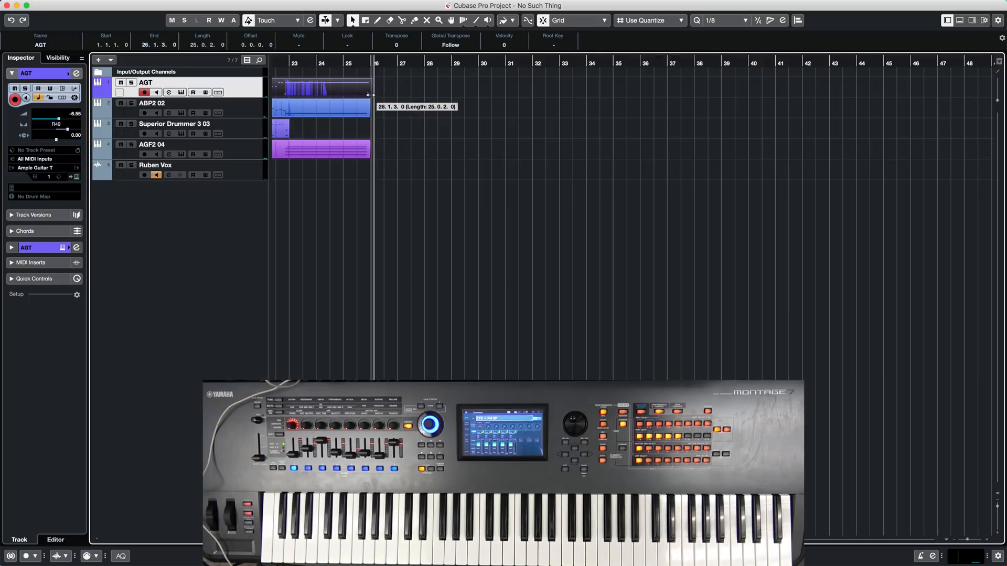
click(391, 95)
scroll(465, 118, left, 10)
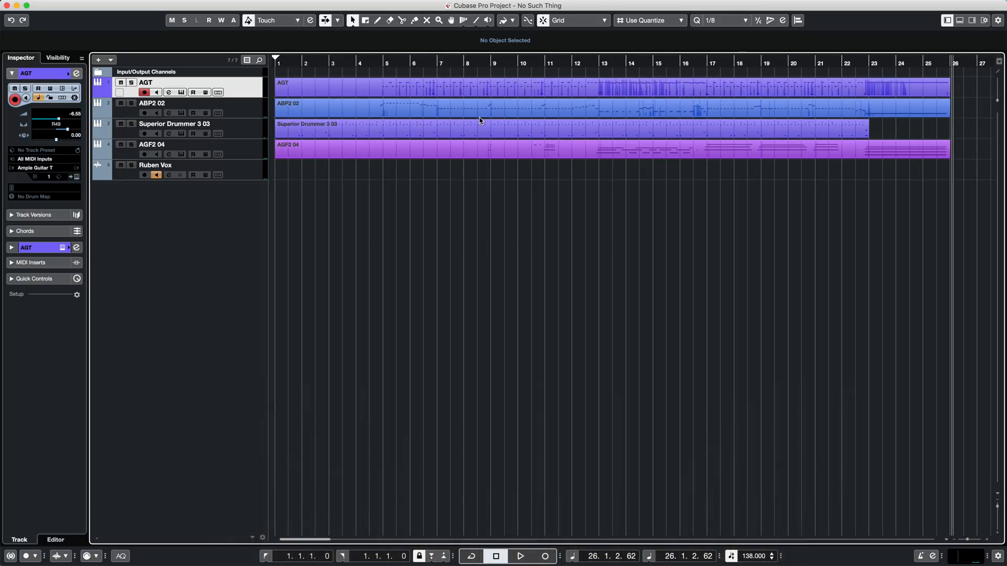
- Open the newly recorded AGT part in the Key Editor within the lower zone
double_click(428, 89)
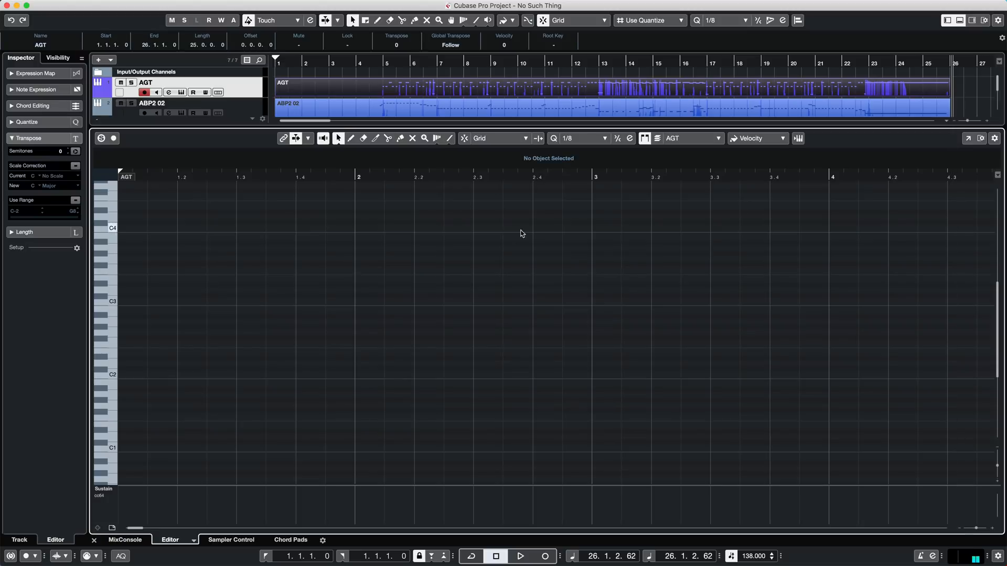
click(523, 94)
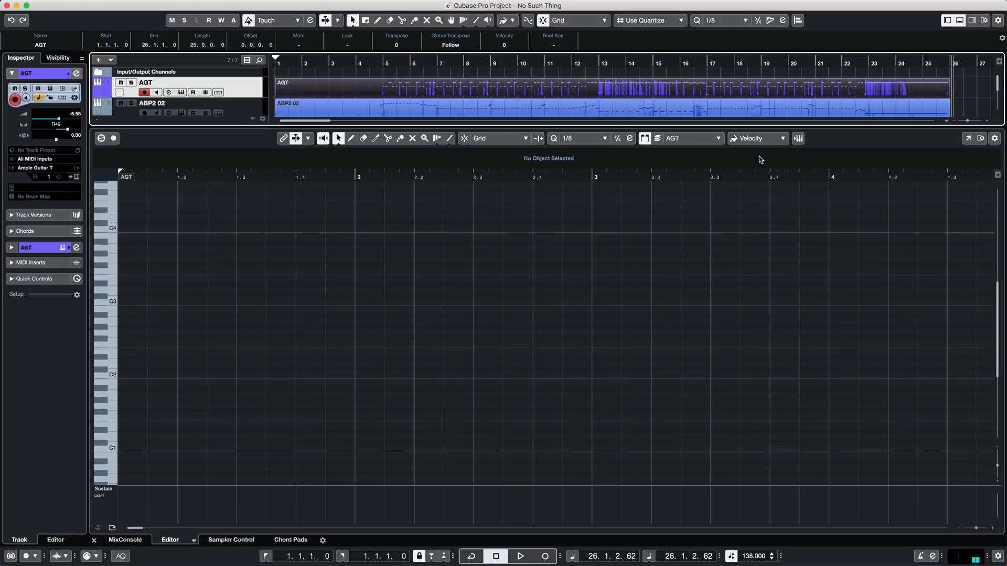
click(959, 21)
click(959, 21)
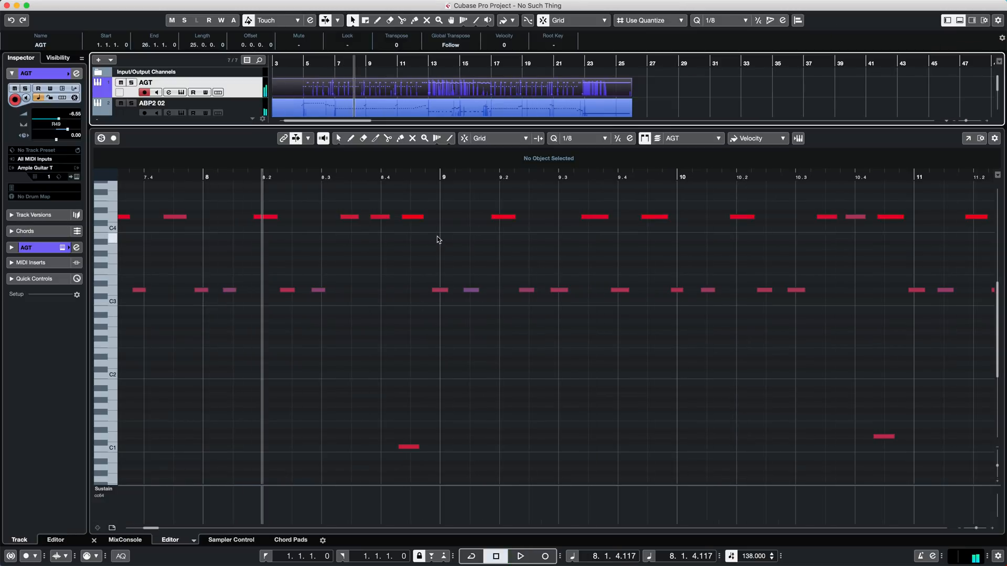
- Examine the recorded guitar notes in the Key Editor across bars 5 to 12
key(g)
key(g)
key(g)
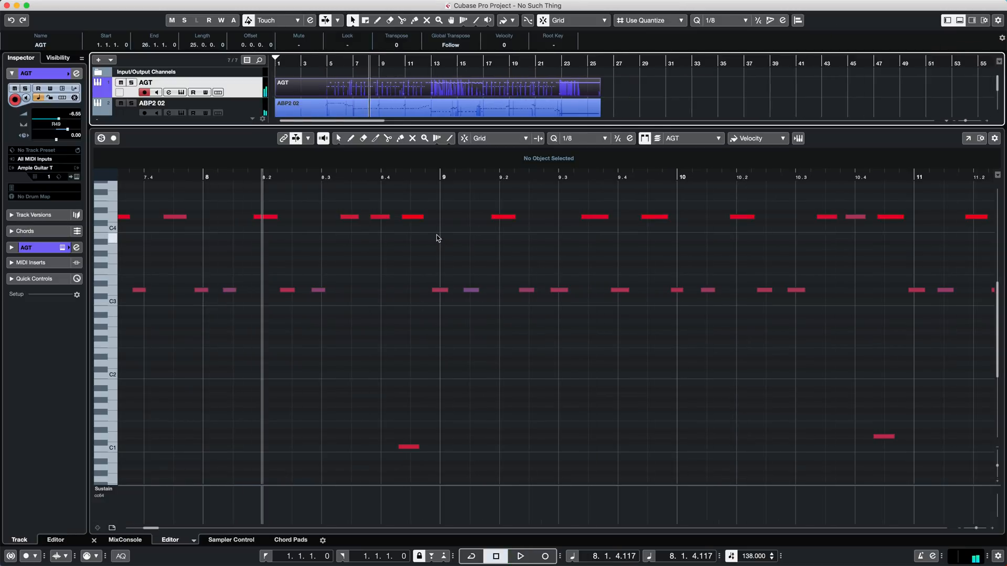
click(428, 254)
key(g)
key(g)
key(g)
key(g)
key(g)
key(g)
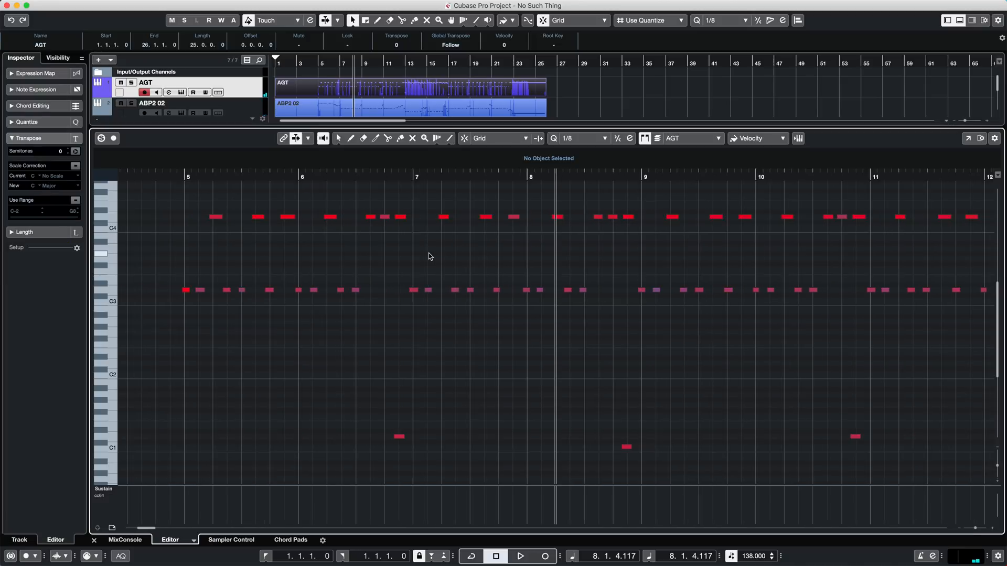
- Examine the guitar notes in the Key Editor across the whole part, up to its end at bar 26
scroll(573, 283, up, 4)
scroll(575, 284, down, 3)
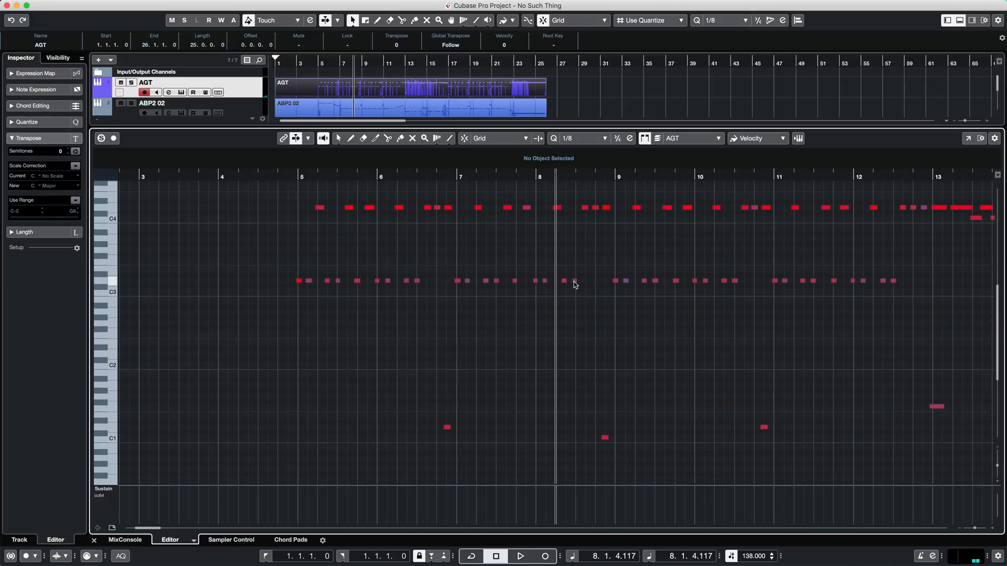
key(g)
key(g)
key(g)
key(g)
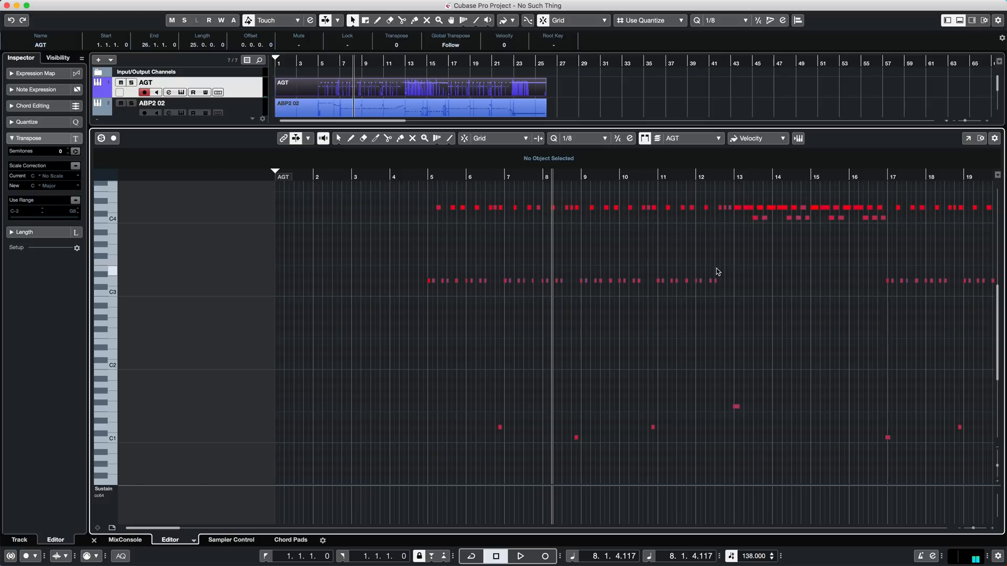
scroll(718, 272, right, 10)
scroll(717, 271, left, 5)
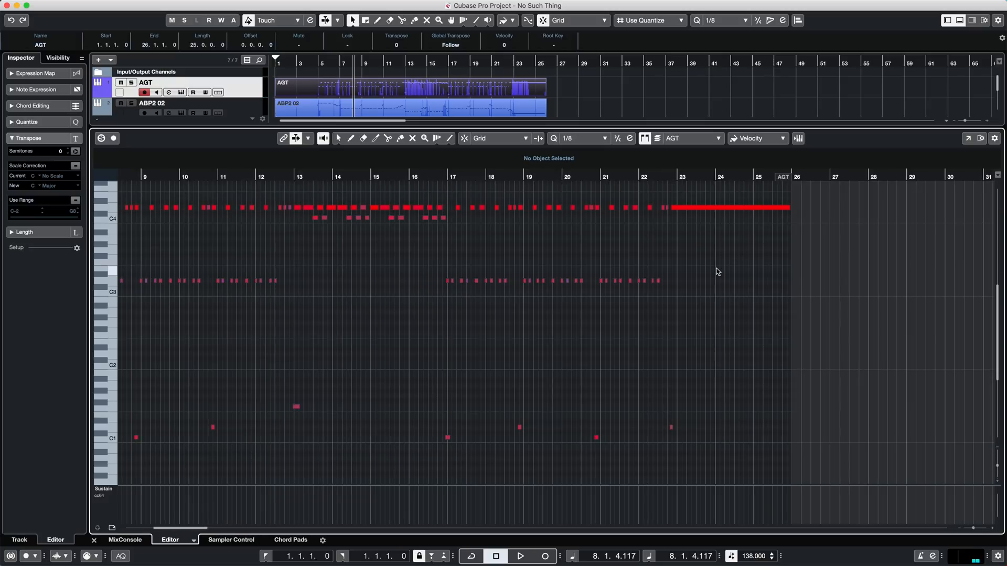
drag(164, 532, 154, 530)
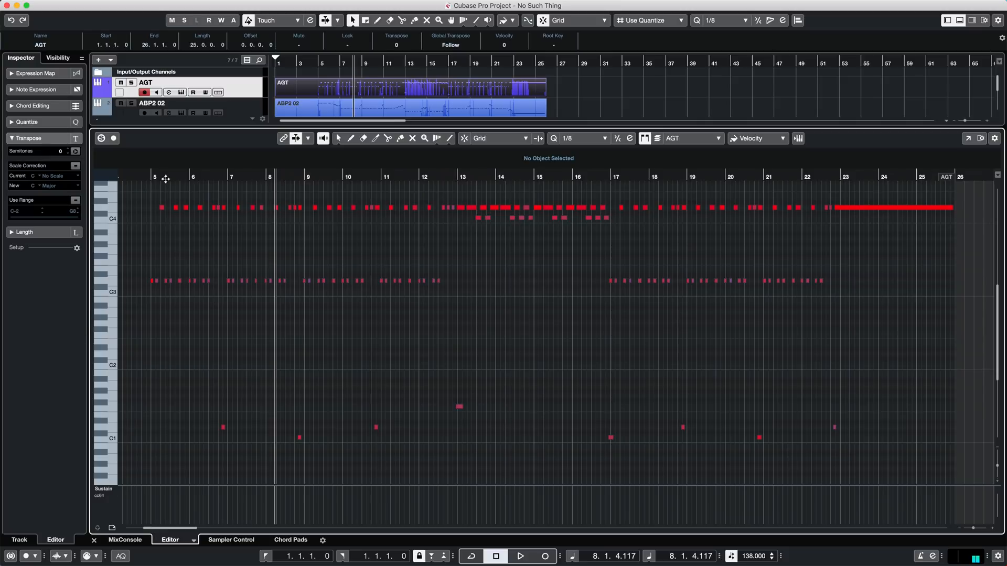
- Inspect the first D3 note at bar 5 and the low notes around C1, then clear the selection
click(162, 208)
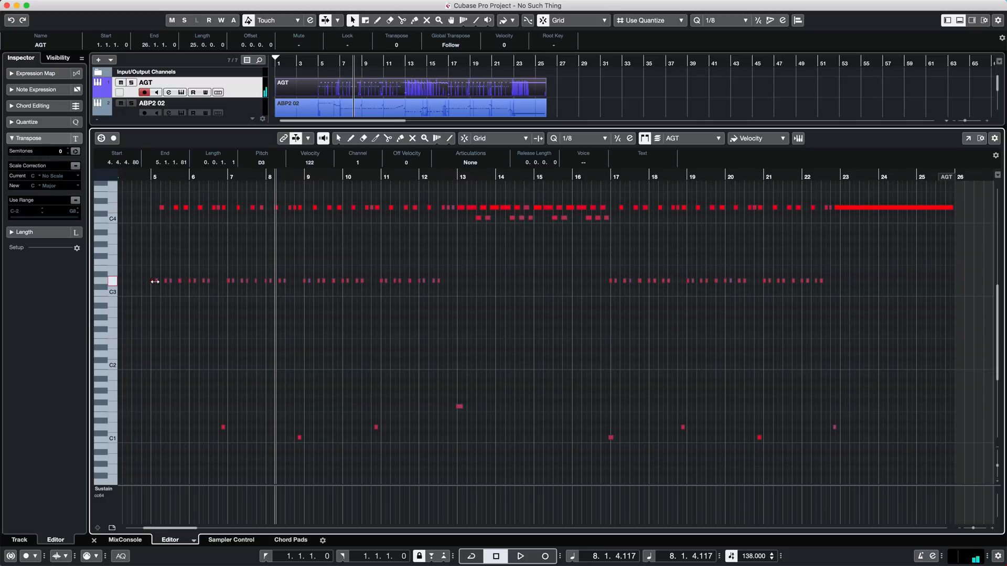
click(217, 366)
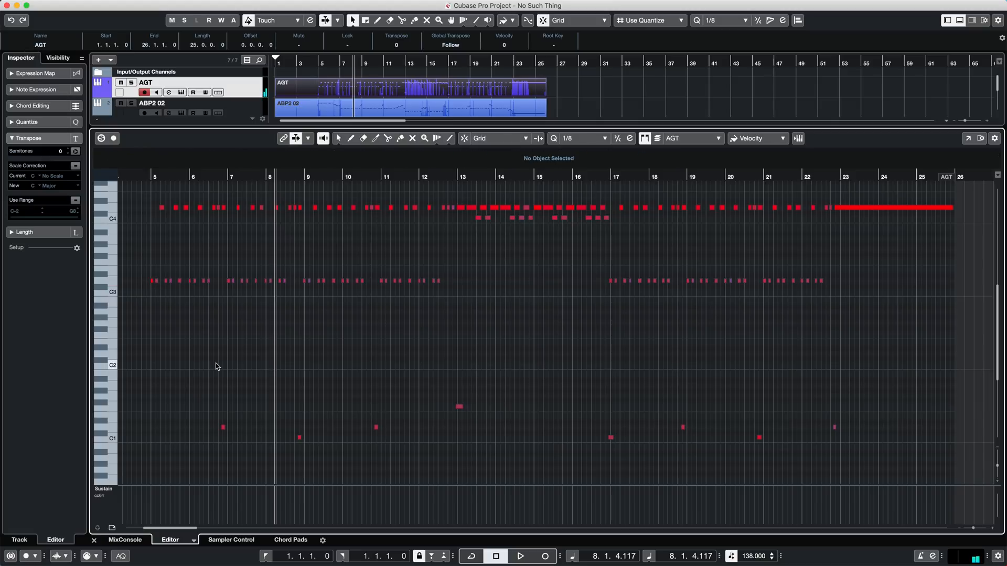
drag(192, 374, 841, 460)
scroll(841, 460, up, 5)
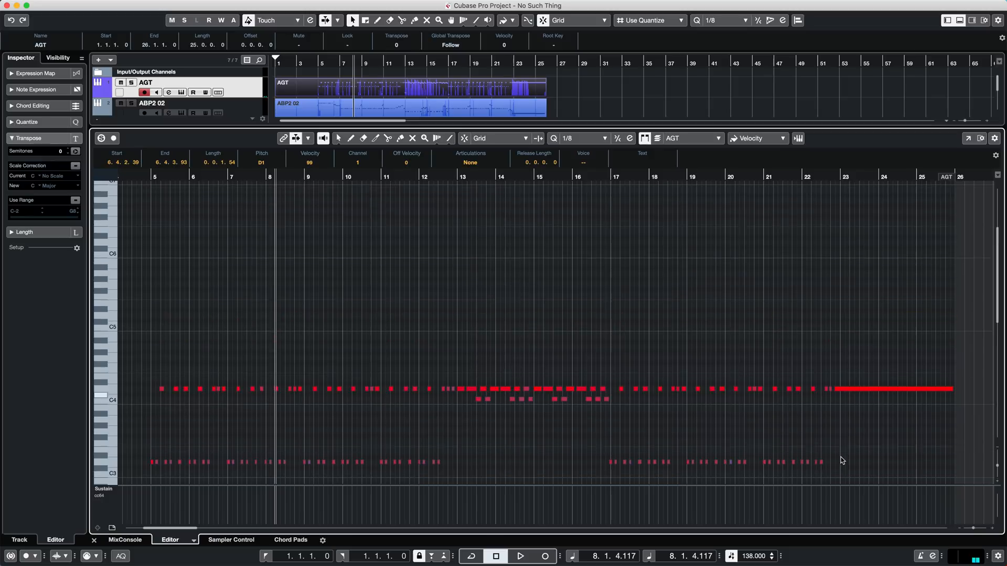
scroll(841, 460, down, 4)
click(907, 239)
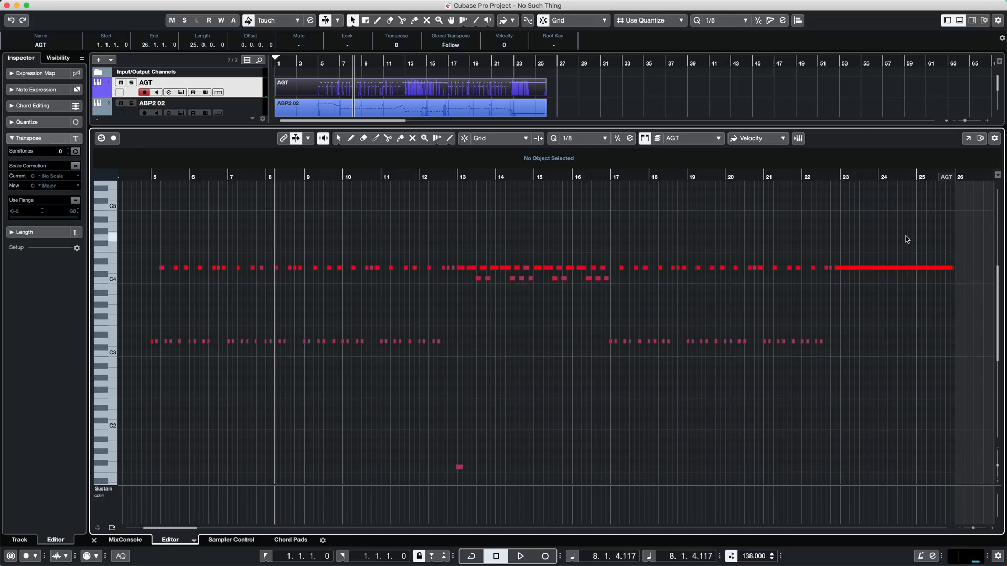
- Select all the D3, C4 and D4 notes, quantize them to 1/8 and play them back from around bar 7
drag(902, 255, 141, 372)
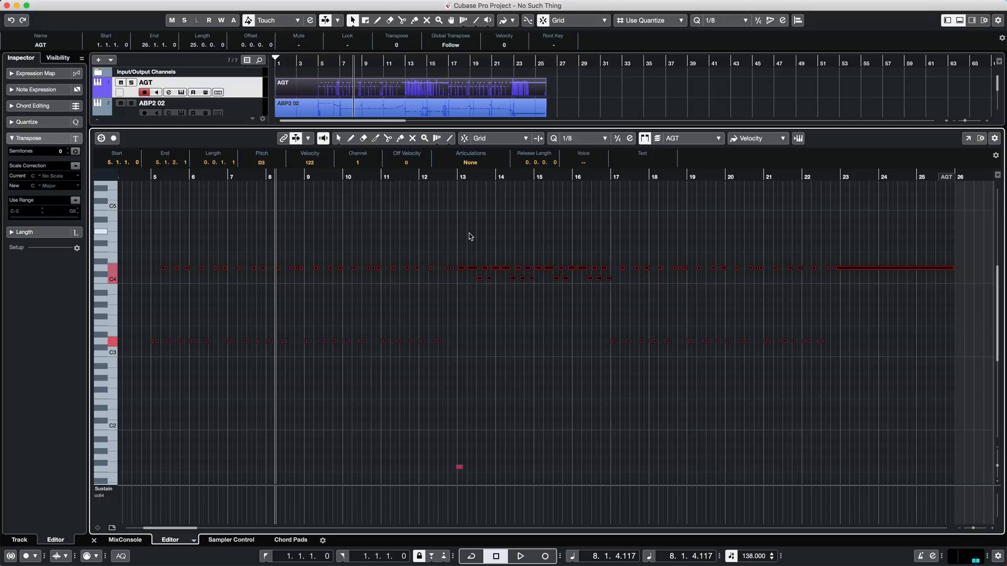
key(h)
key(h)
key(h)
key(h)
key(h)
key(h)
key(h)
key(h)
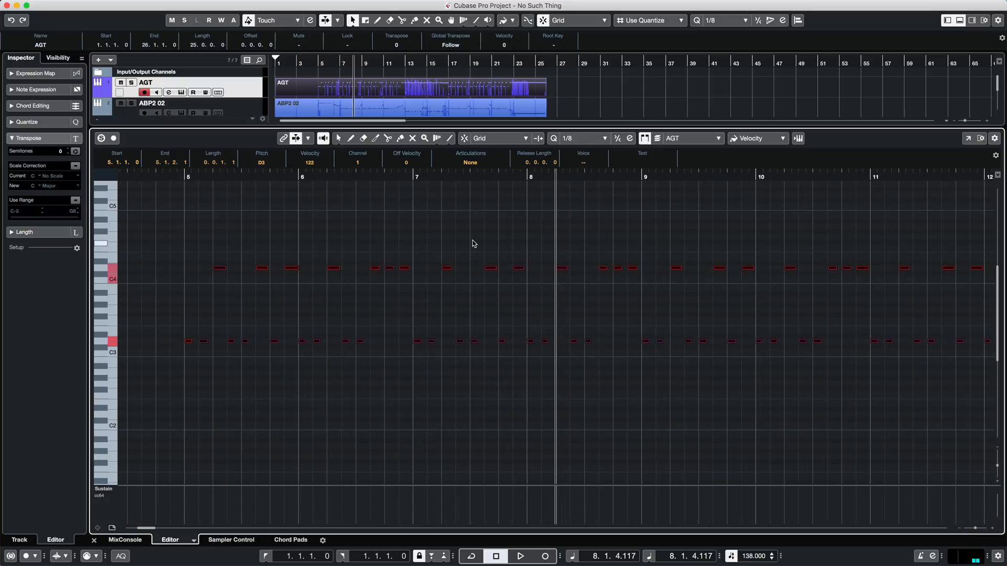
key(h)
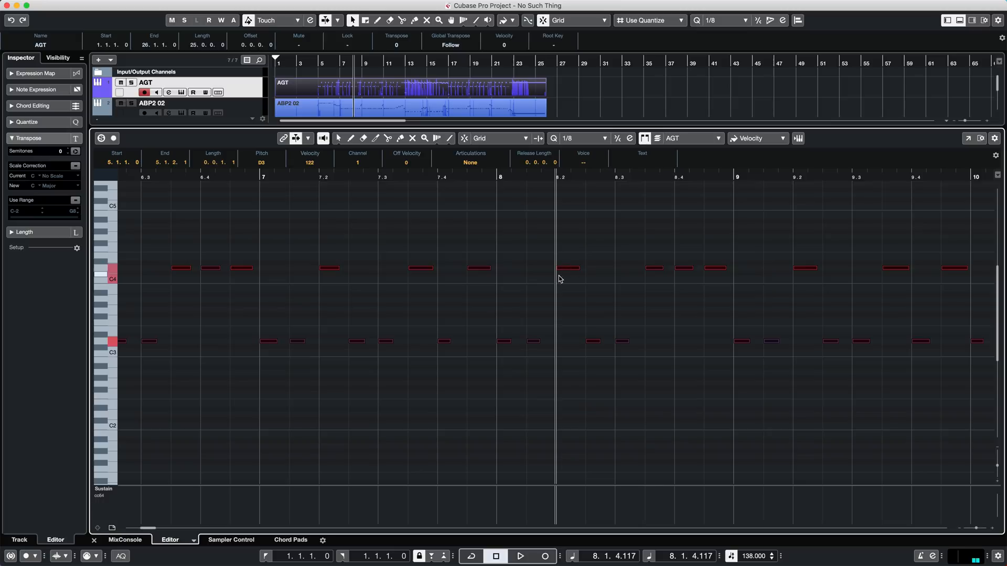
click(295, 178)
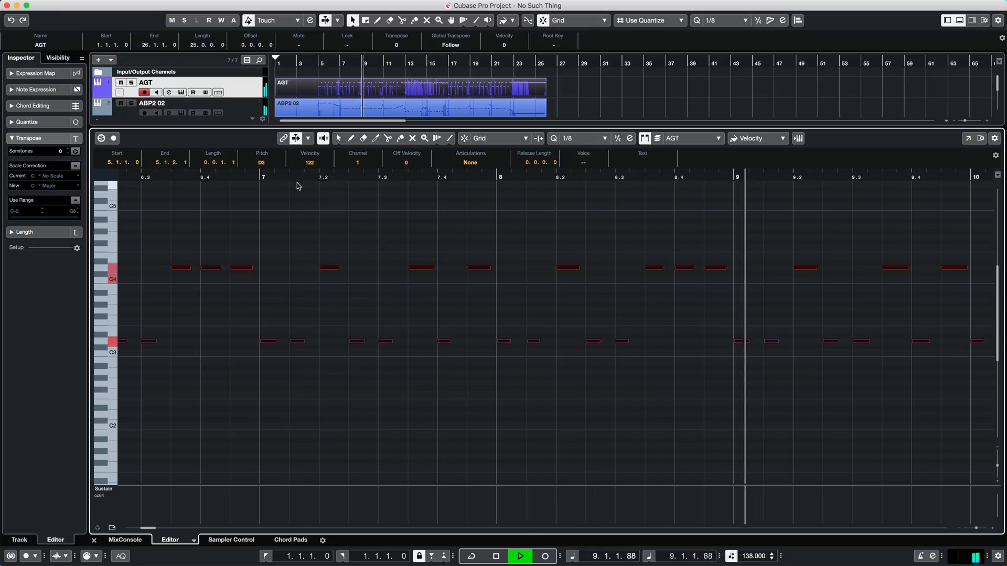
key(space)
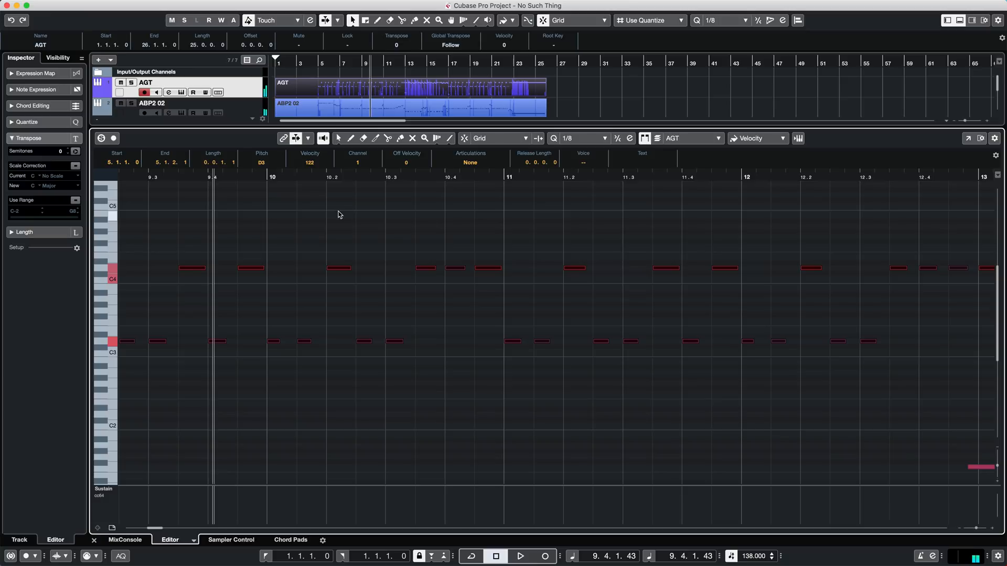
- Shift all the selected notes slightly earlier so the first one starts at 4.4.4.95, and play back the result
key(g)
key(g)
key(g)
key(g)
key(g)
key(g)
key(g)
key(g)
key(g)
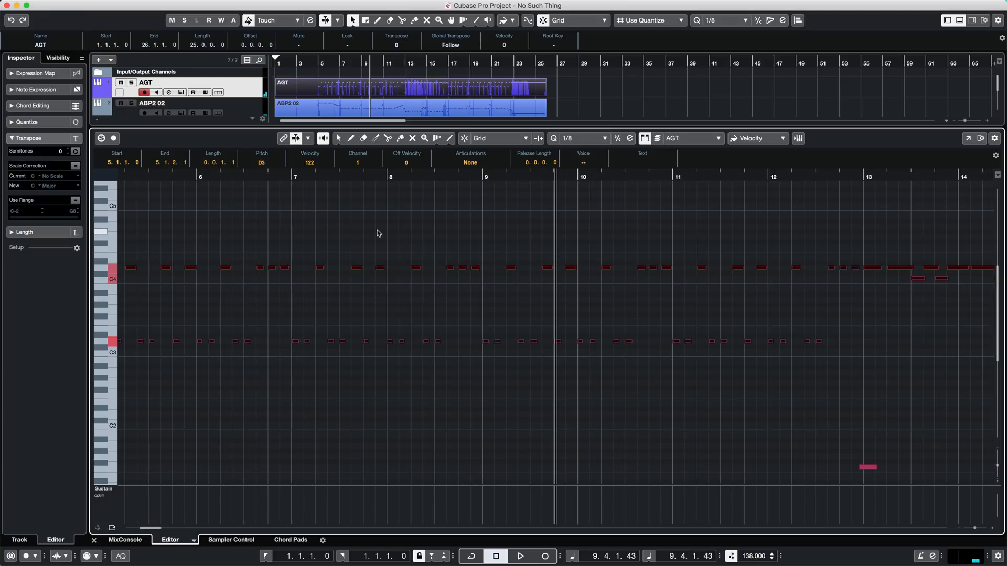
key(g)
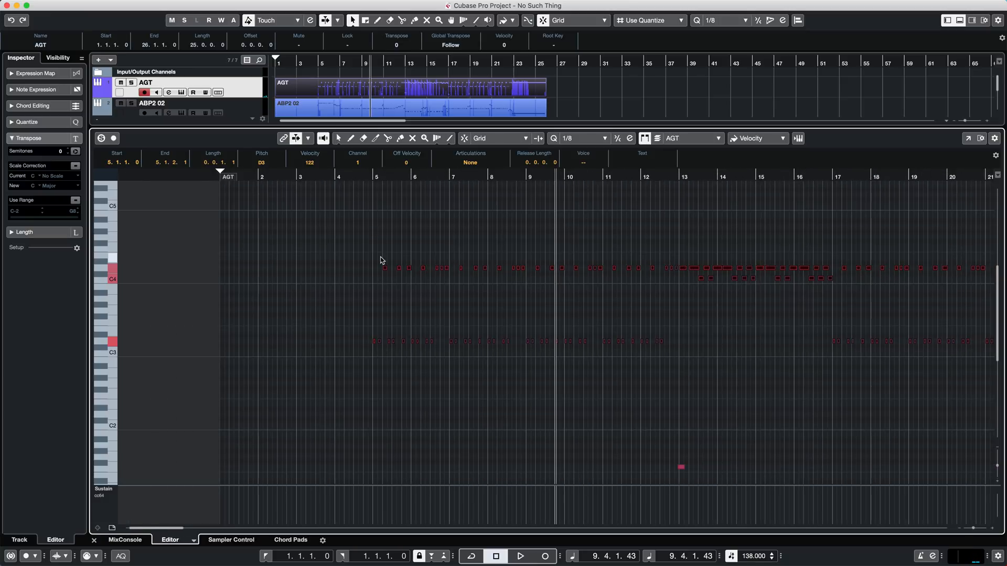
drag(348, 244, 994, 384)
drag(483, 382, 176, 363)
scroll(177, 361, left, 15)
key(h)
key(h)
key(h)
key(h)
key(h)
key(h)
key(h)
key(h)
key(h)
key(h)
key(h)
key(h)
key(h)
key(h)
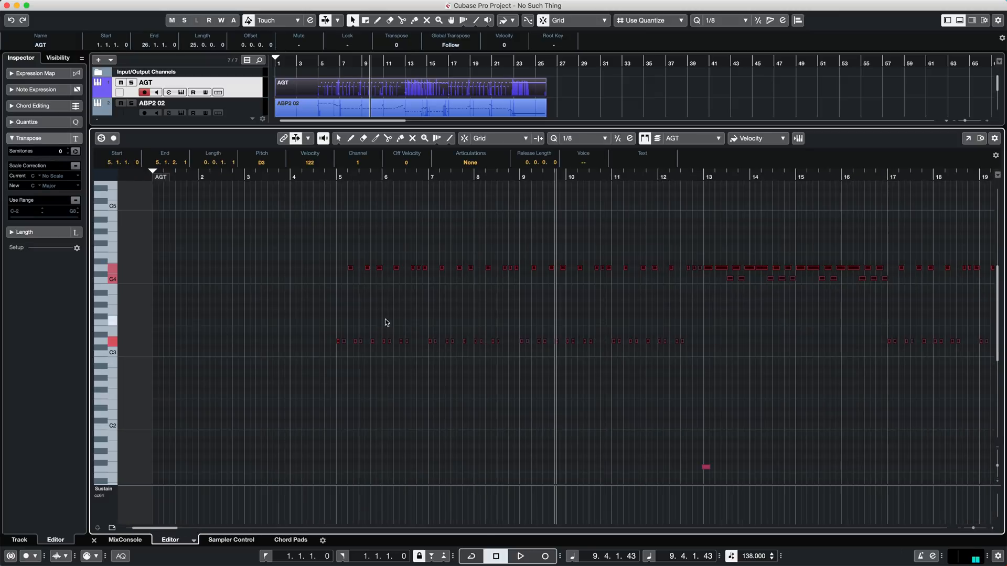
key(h)
key(h)
key(h)
key(h)
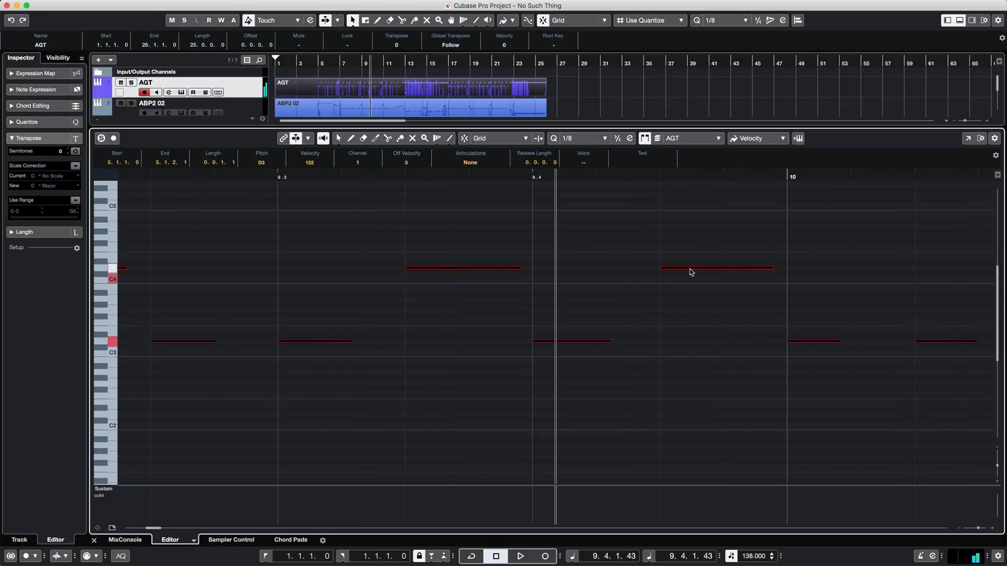
drag(690, 268, 678, 272)
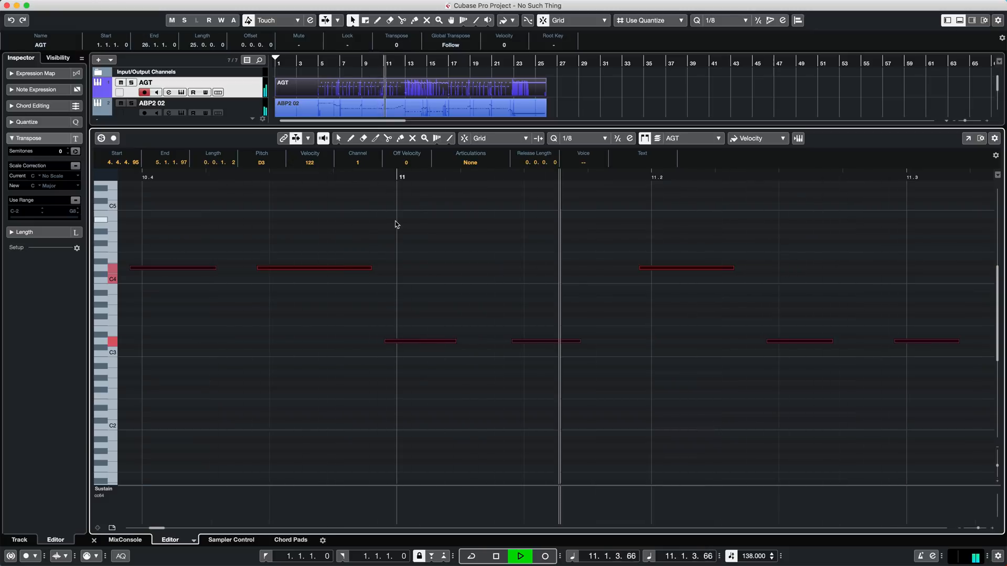
key(space)
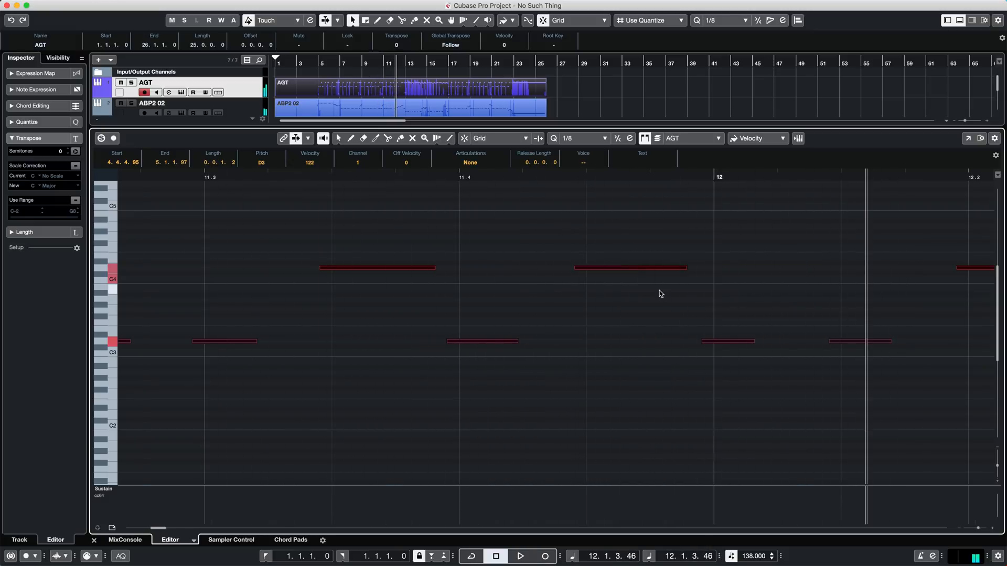
- Shift the selected notes further ahead of the beat so the first starts at 4.4.4.86, and listen to them
drag(627, 269, 622, 269)
key(space)
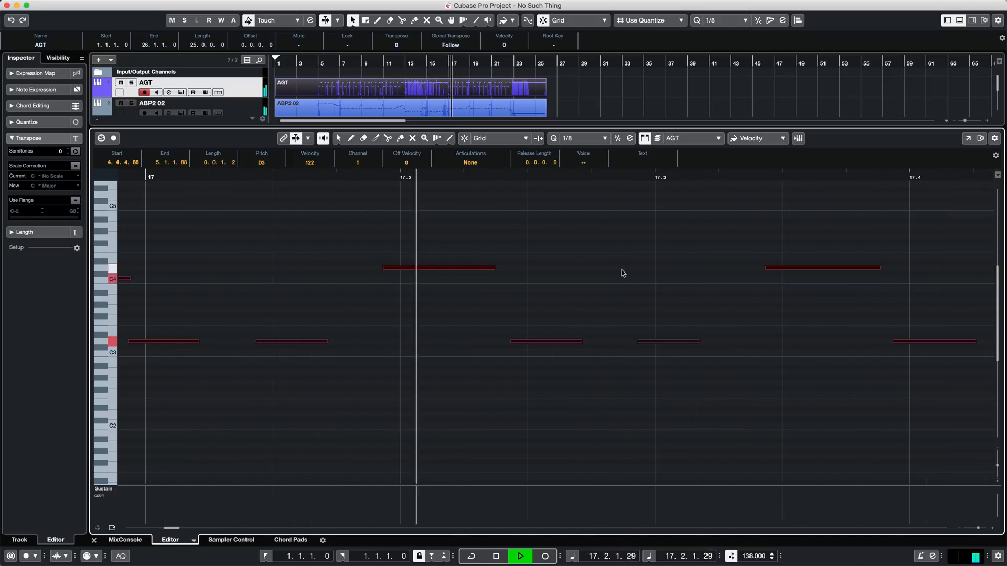
key(space)
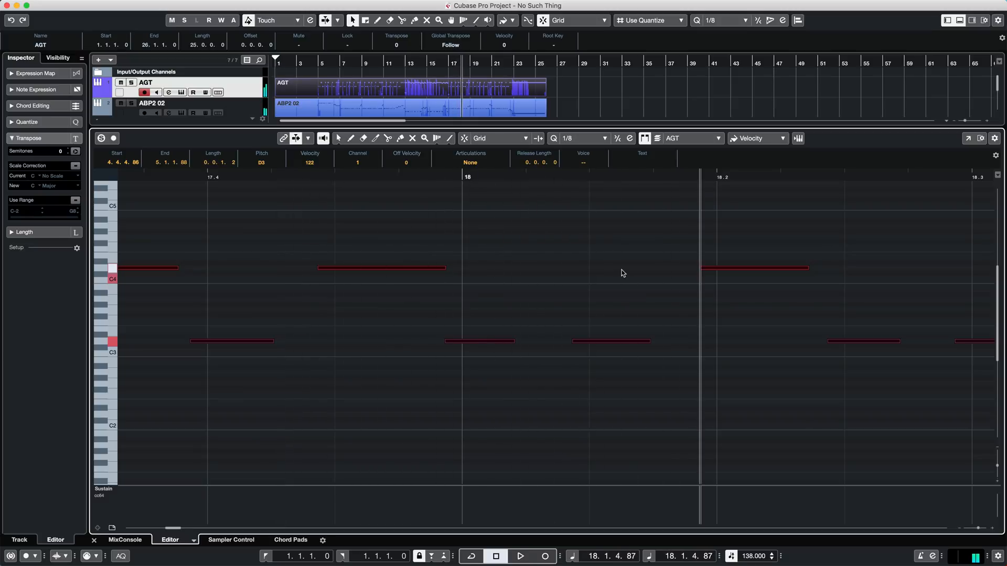
- Deselect the shifted notes and play the part from just before bar 5
key(g)
key(g)
key(g)
key(g)
key(g)
key(g)
key(g)
key(g)
key(g)
key(g)
key(g)
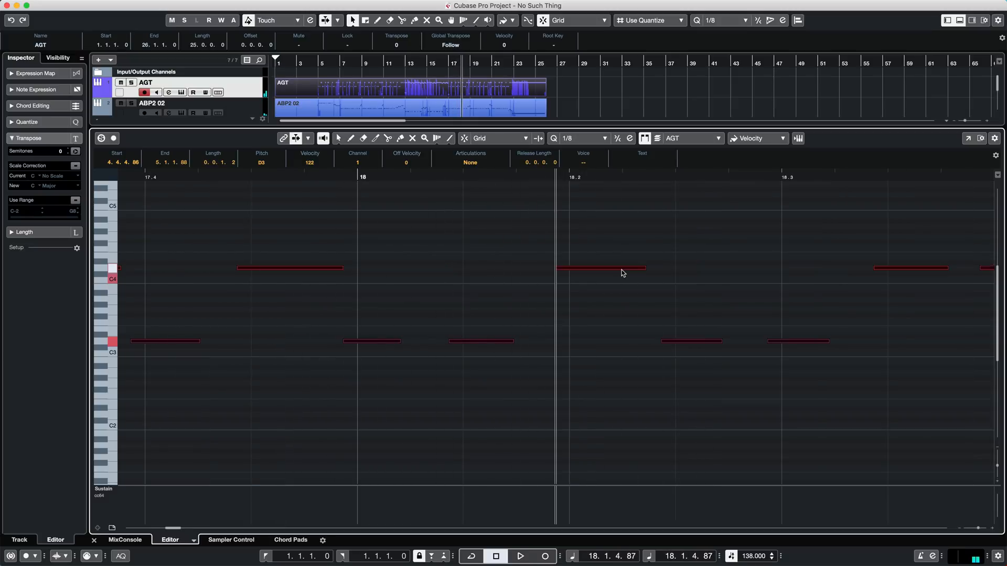
key(g)
scroll(597, 311, left, 15)
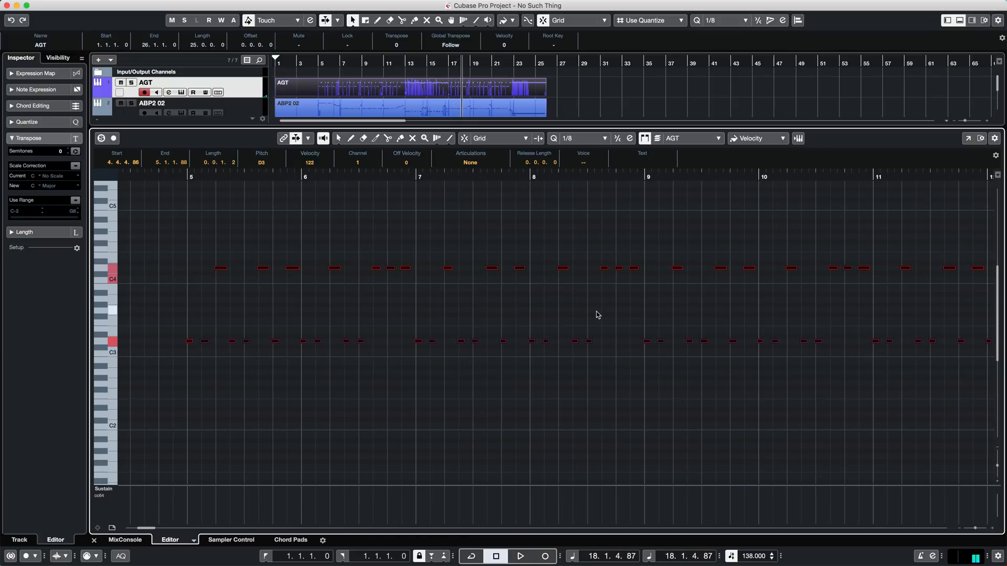
scroll(596, 311, right, 3)
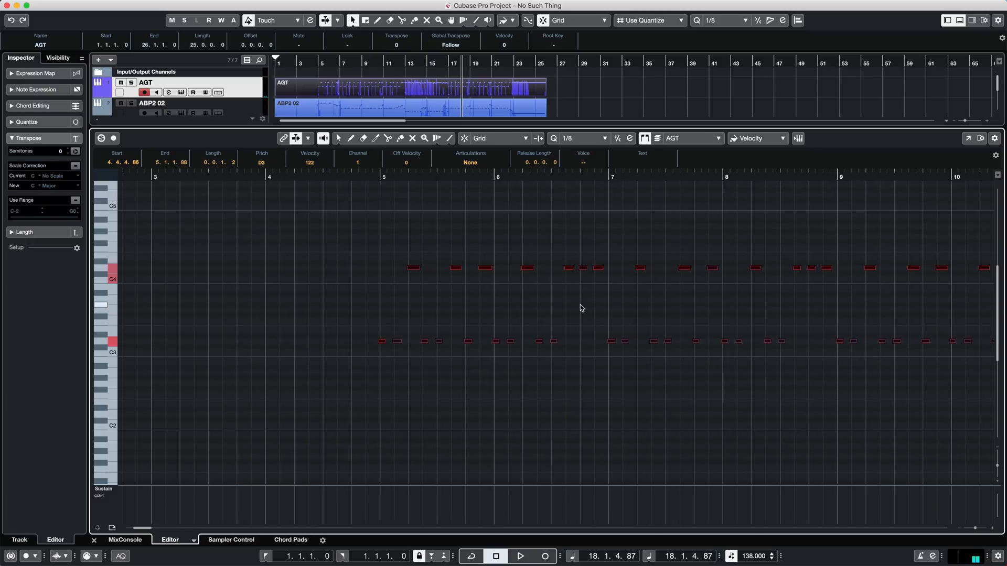
click(336, 211)
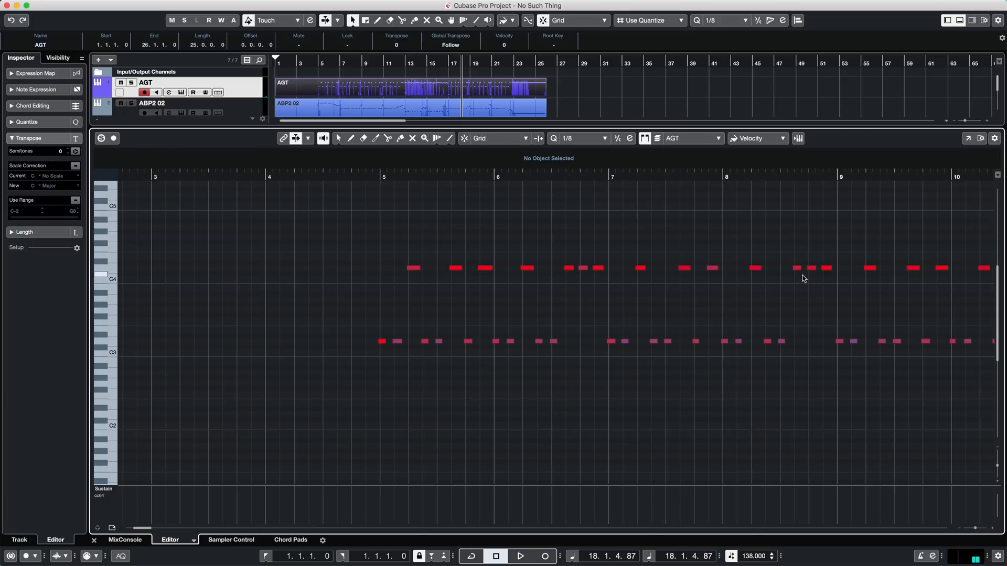
scroll(822, 313, down, 5)
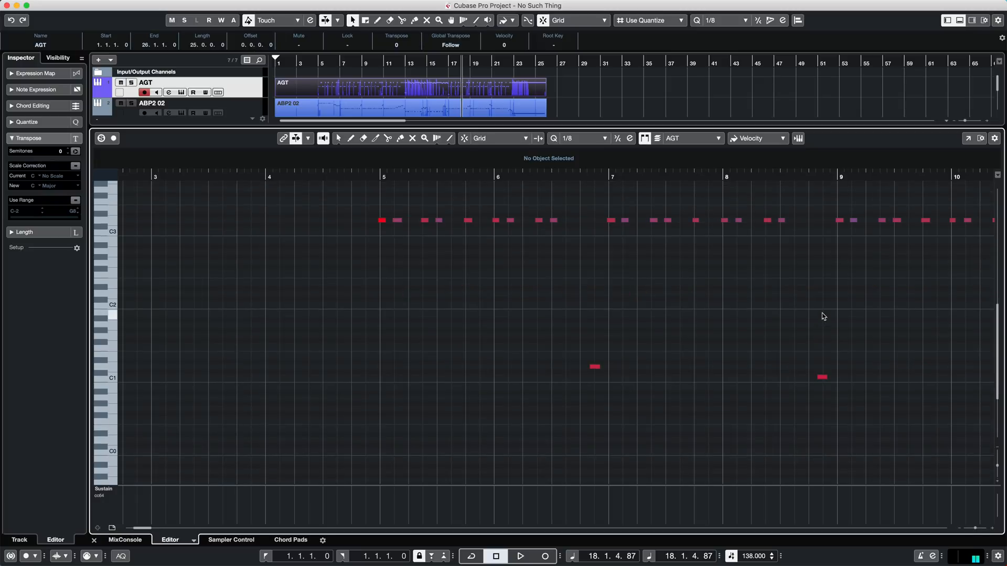
scroll(822, 313, up, 5)
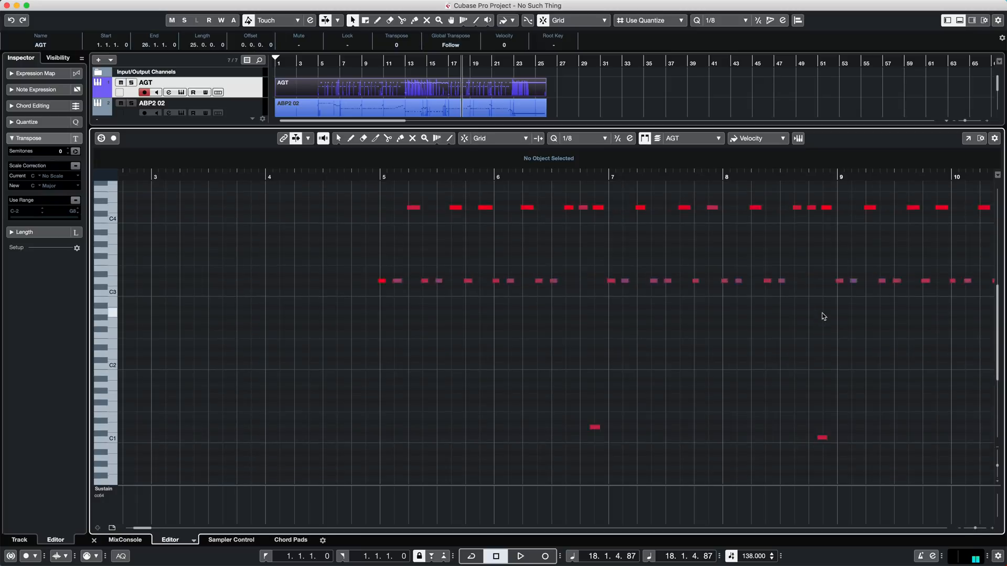
click(355, 177)
key(space)
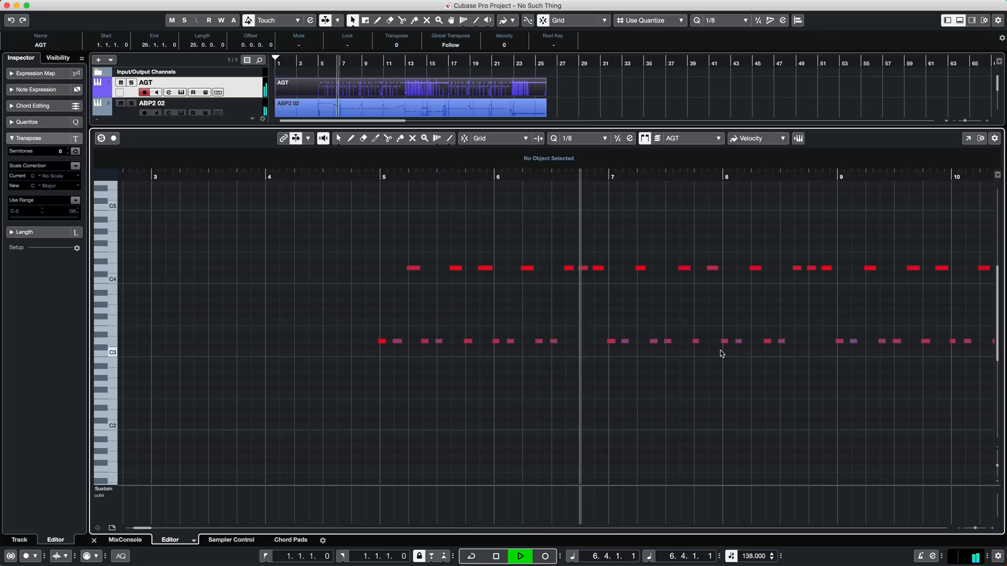
key(space)
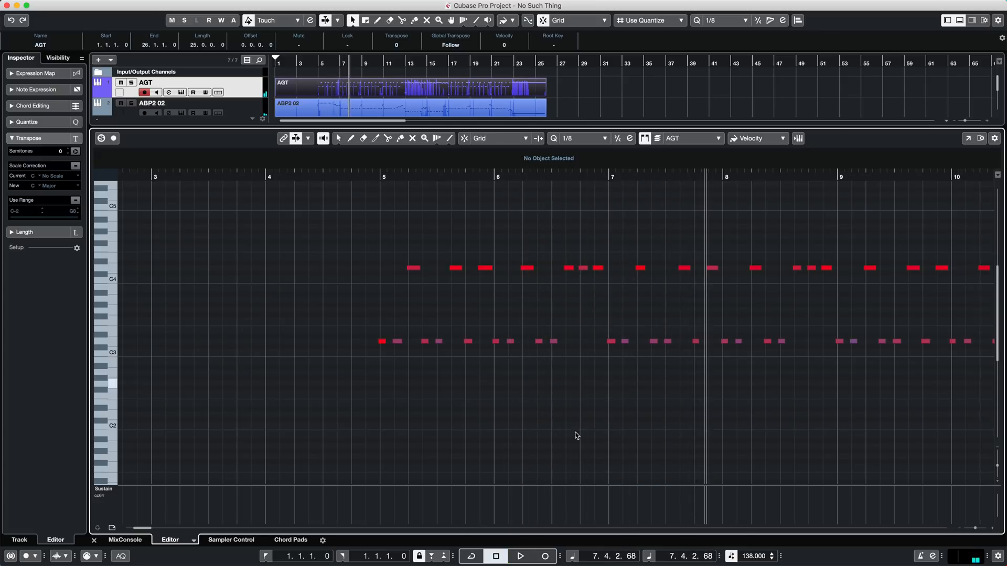
- Check the controller lane's available types, keep CC 64 (Sustain) and make the lane taller
click(114, 492)
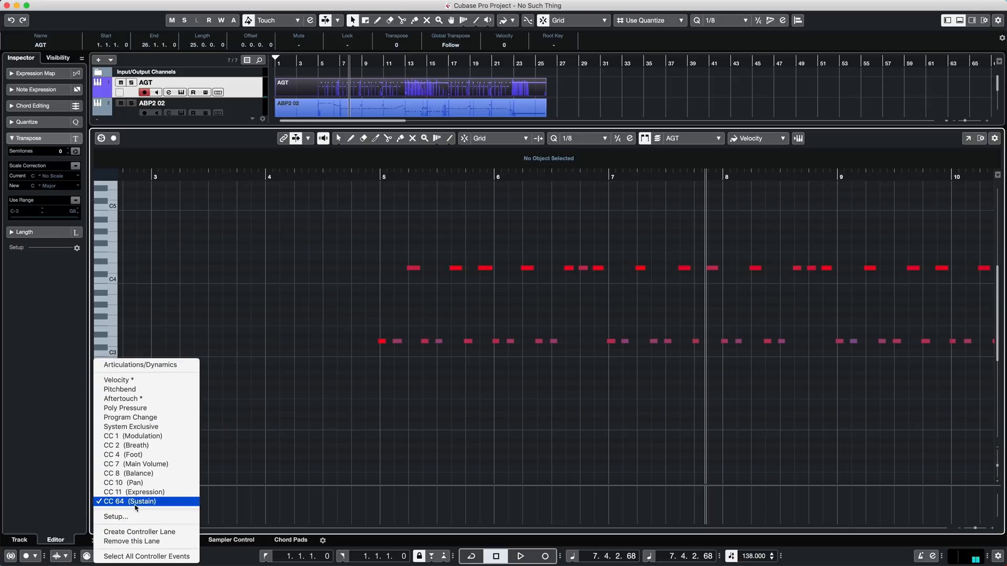
click(212, 505)
drag(284, 484, 303, 415)
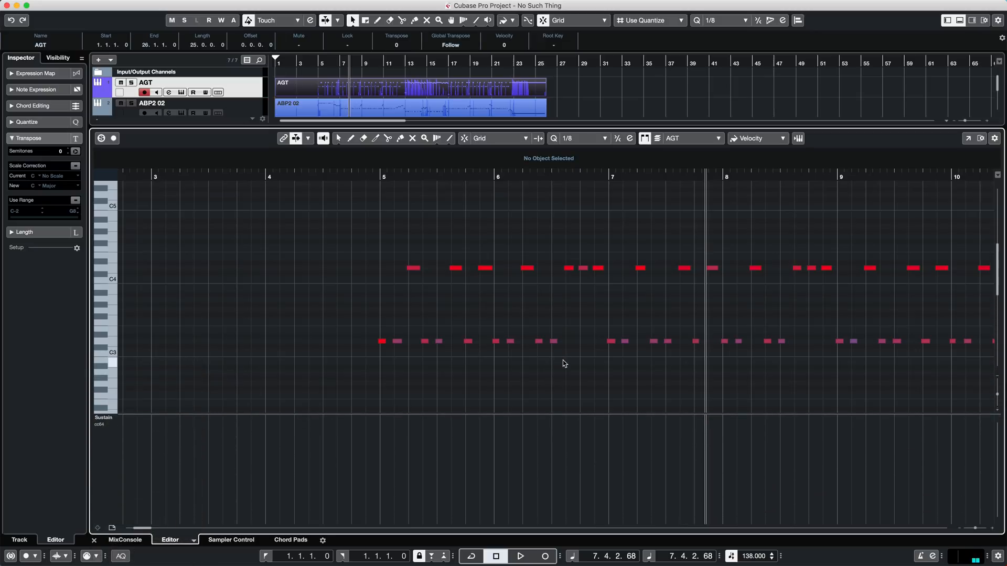
- Add a sustain event of value 127 at 6.3.2.98 and another of value 0 at 6.4.4.5
click(565, 415)
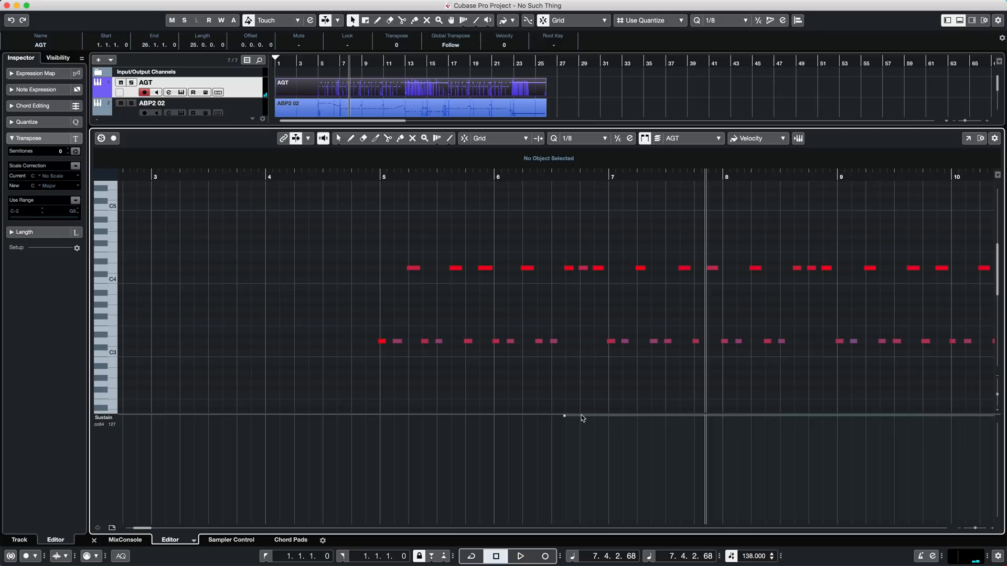
click(565, 416)
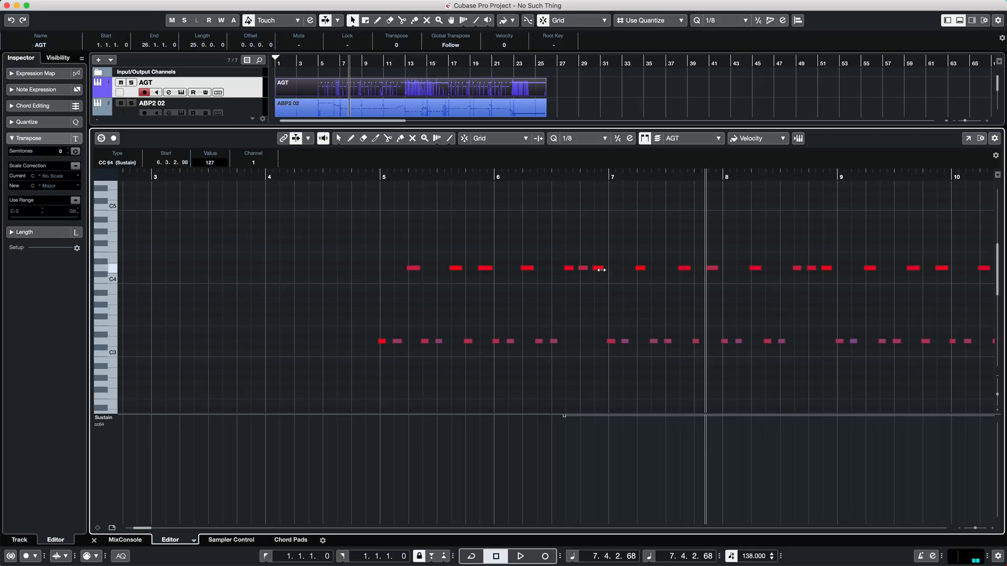
click(603, 417)
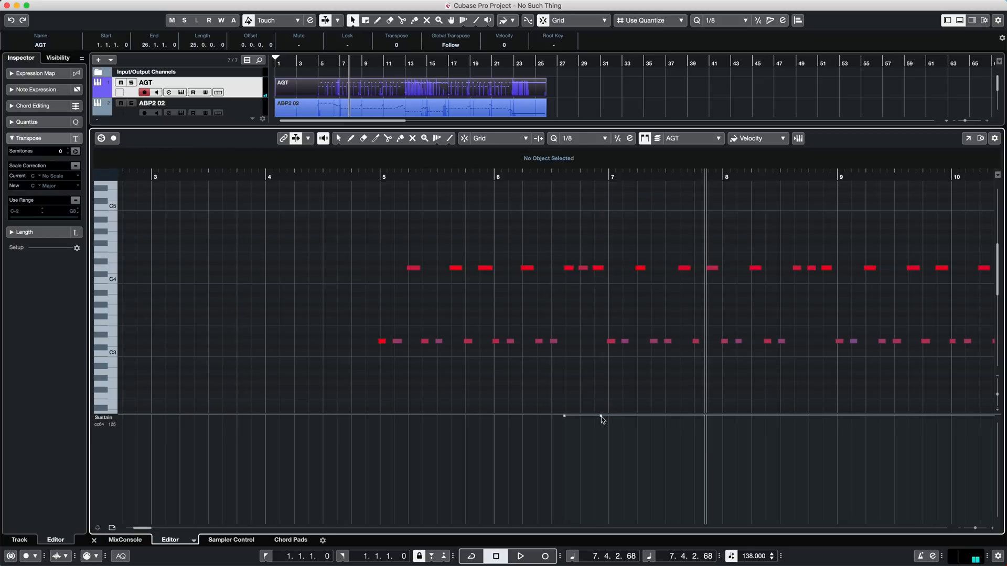
drag(602, 417, 603, 535)
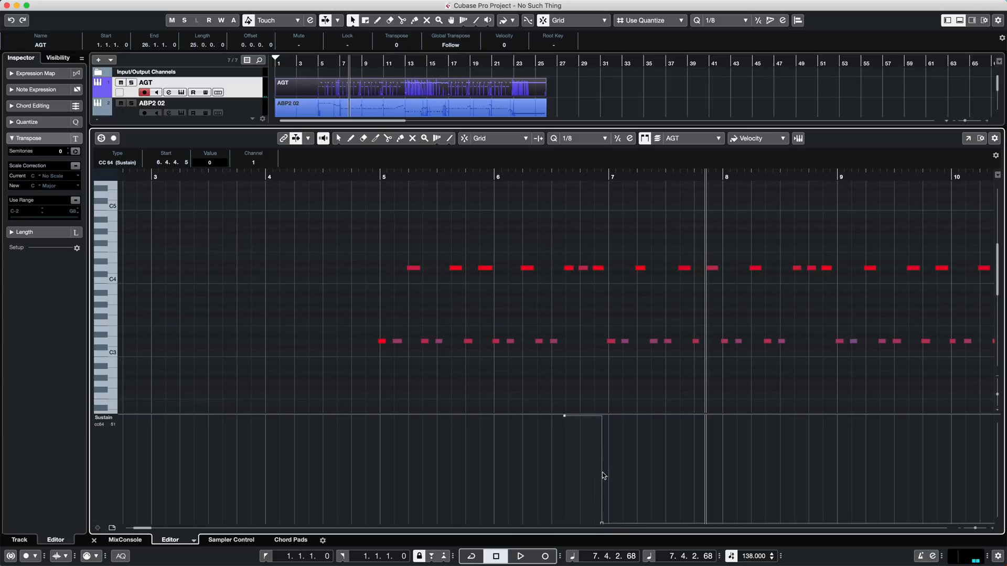
- Play the guitar part from just before bar 5 through bar 8 to check the new sustain
click(343, 179)
key(space)
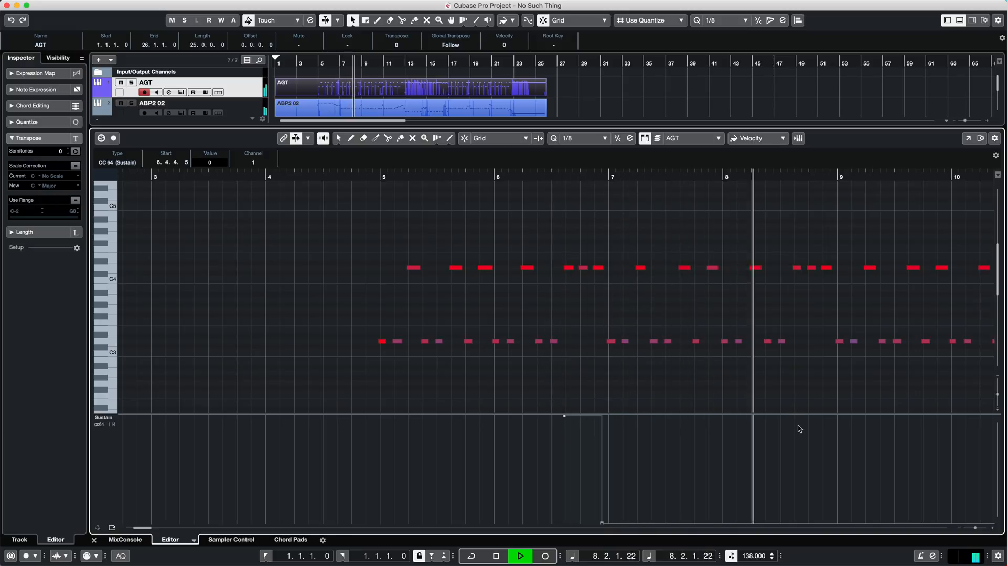
key(space)
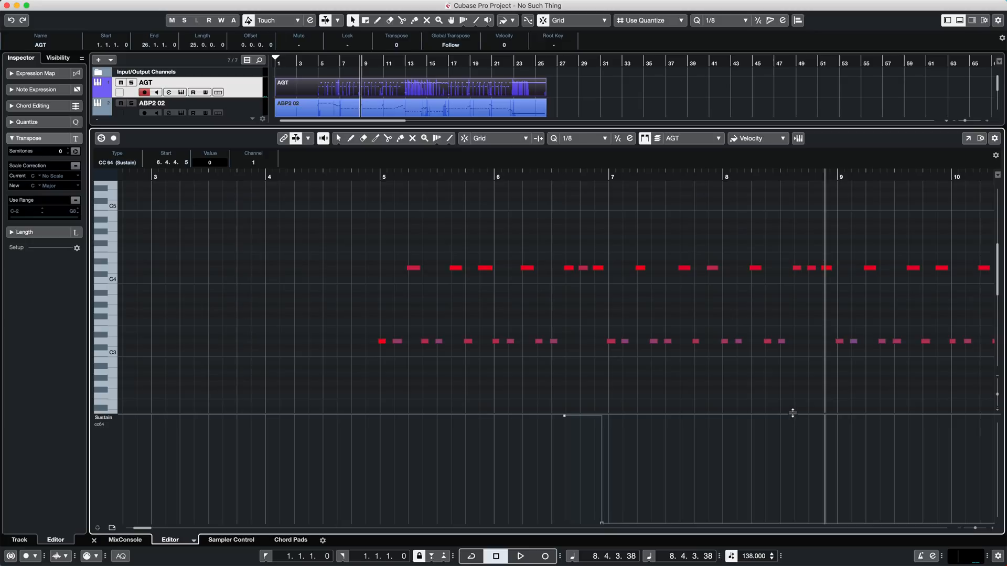
- Add a full sustain event in beat 3 of bar 8, release it to 0 at 8.4.4.80, and play the passage from just before bar 8
click(792, 414)
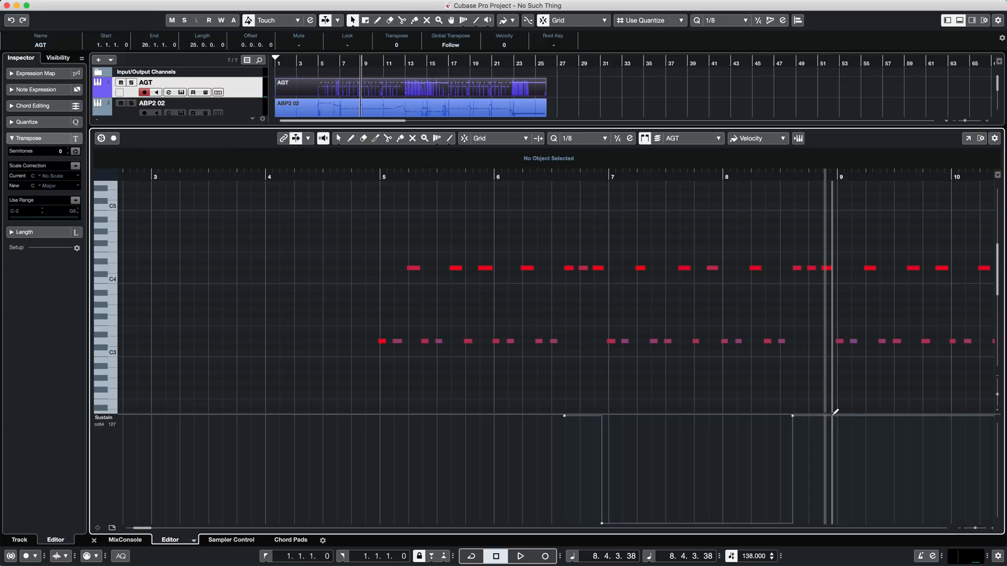
drag(835, 412, 835, 531)
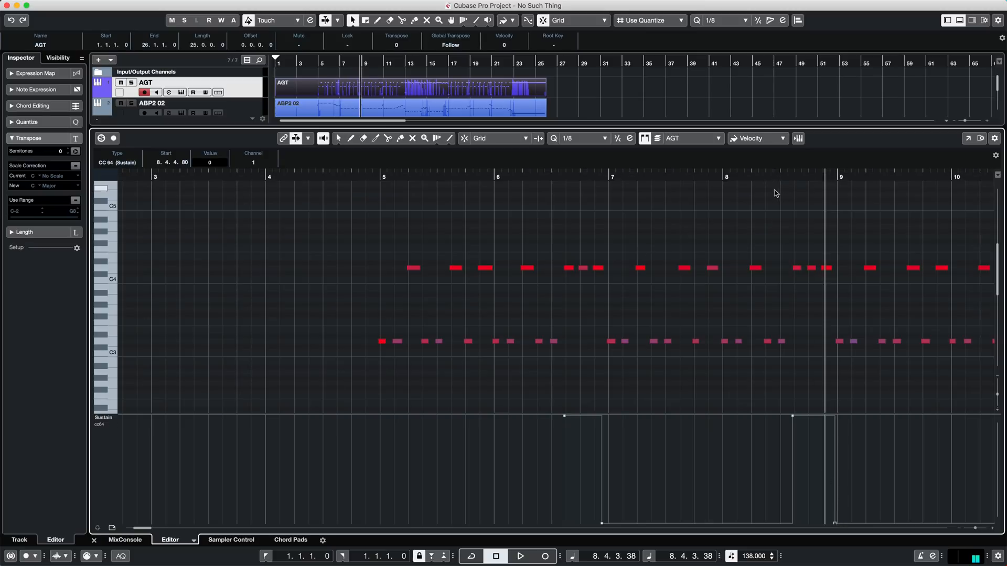
click(787, 173)
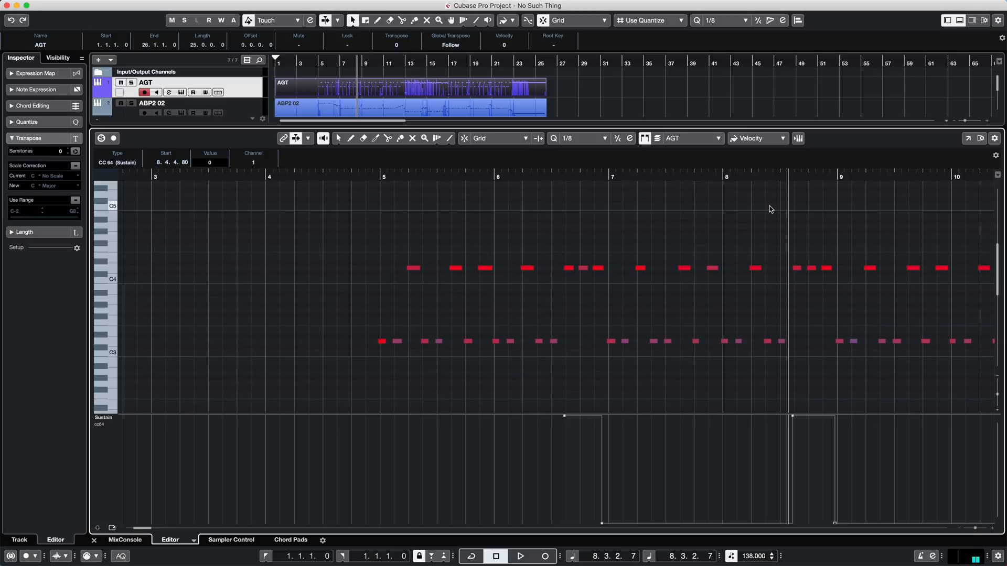
click(719, 176)
key(space)
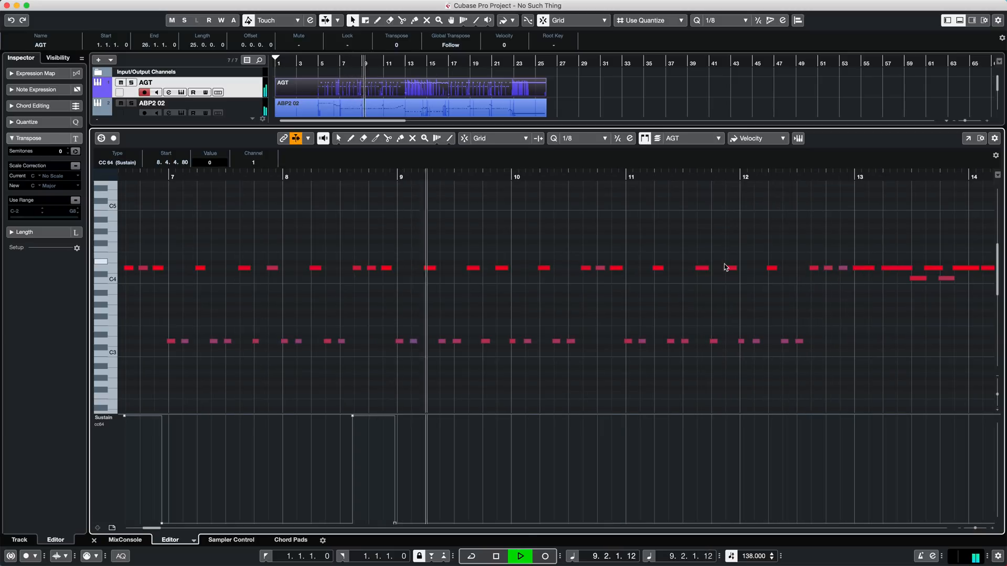
key(space)
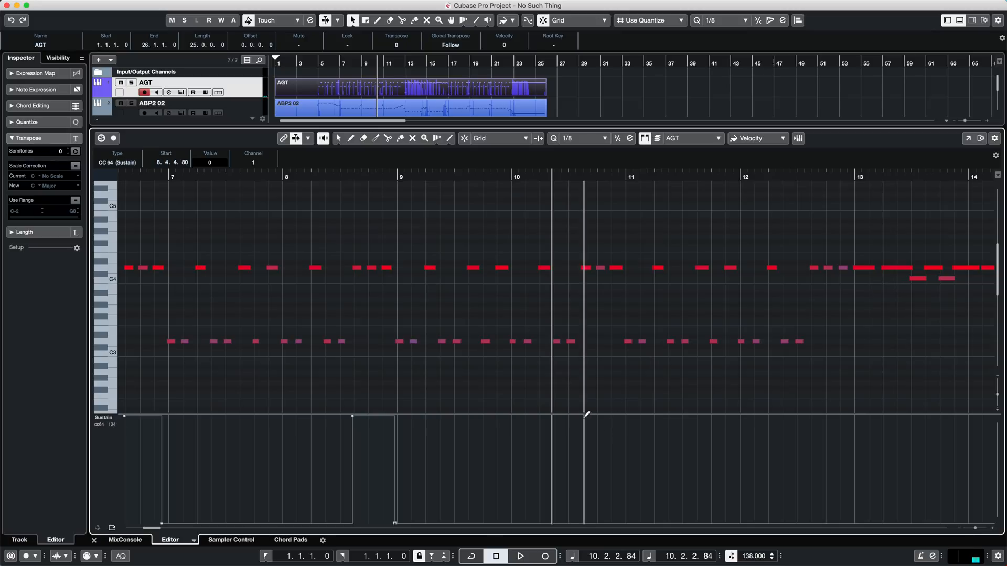
- Add sustain-on events in beat 3 of bars 10 and 12, with matching sustain-off events just before bars 11 and 13
click(578, 414)
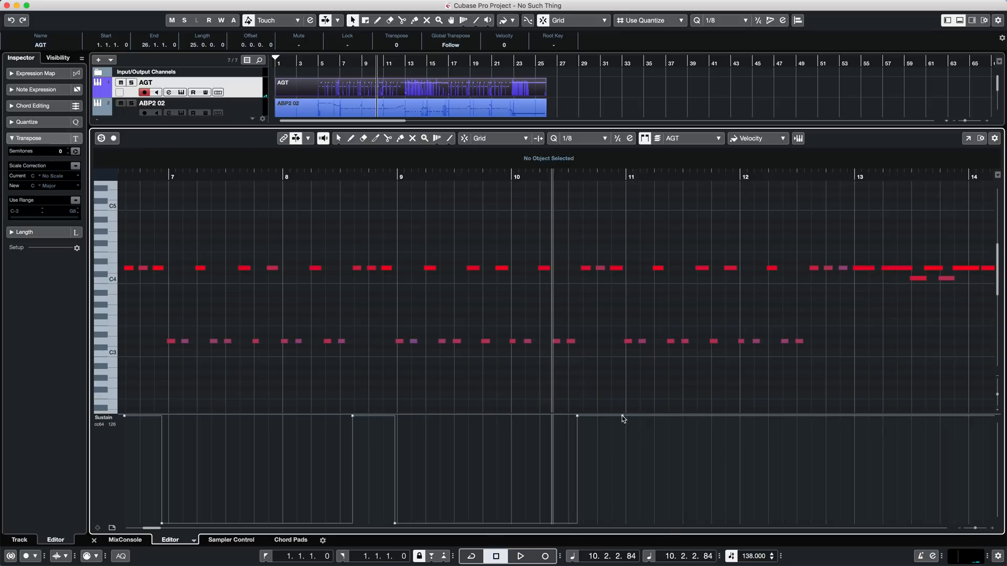
click(622, 523)
click(808, 415)
click(851, 523)
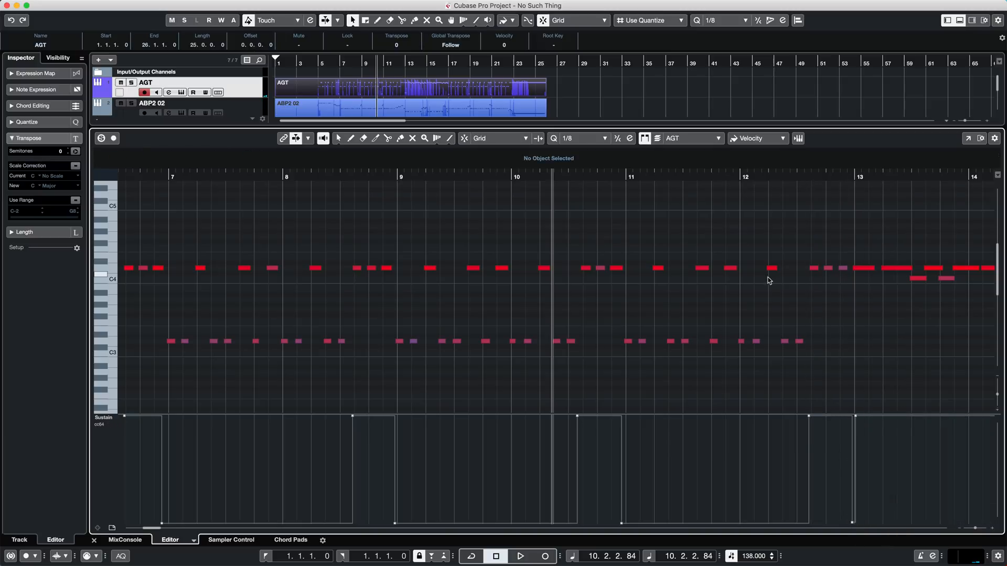
- End the long sustain that starts at bar 13 with an event of value 1 at 16.4.4.90
scroll(734, 298, right, 10)
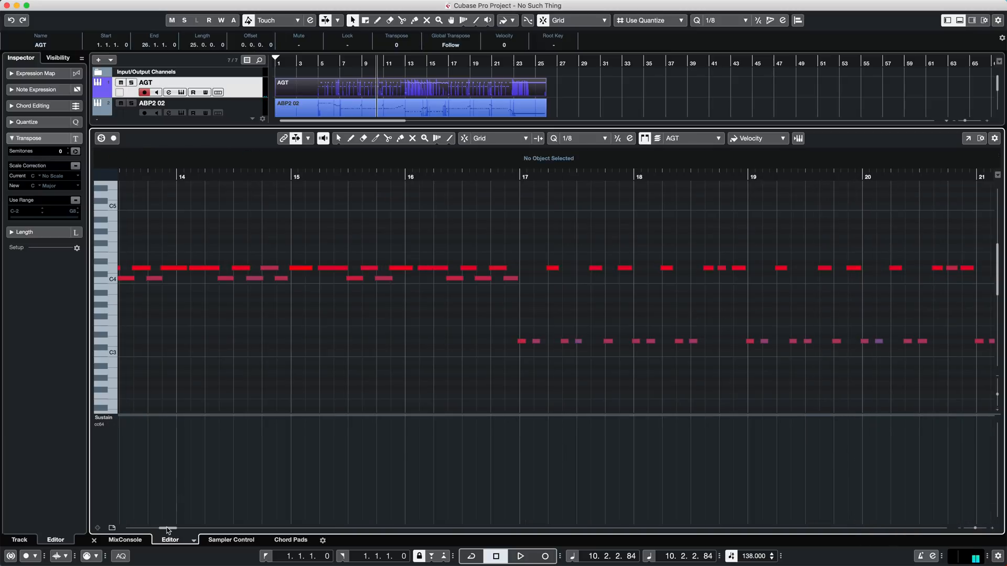
scroll(168, 529, left, 4)
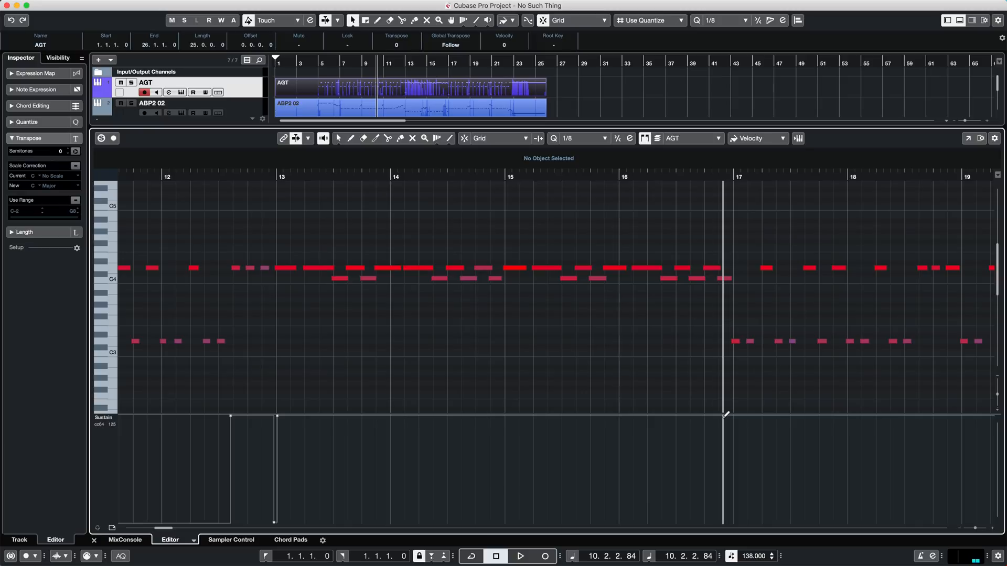
drag(724, 418, 732, 541)
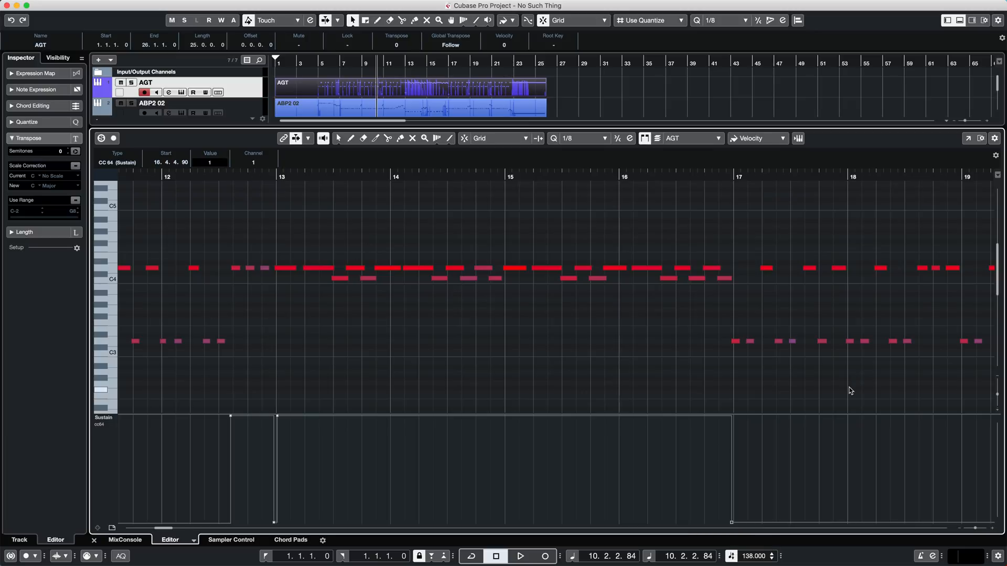
- Add sustain-on events in beat 3 of bars 18 and 20, releasing them to 0 at 18.4.3.112 and 20.4.4.17
click(913, 415)
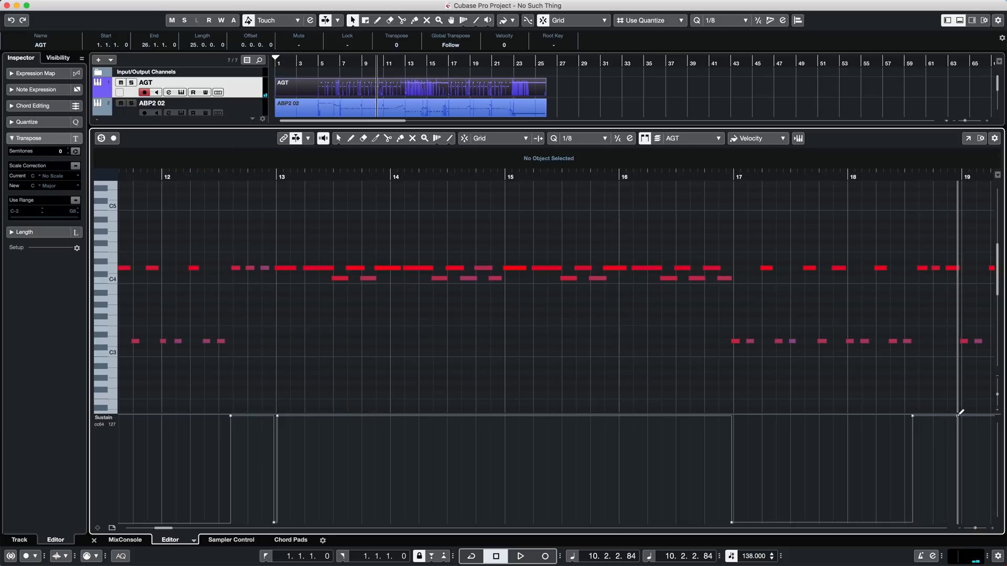
click(954, 522)
scroll(734, 472, right, 10)
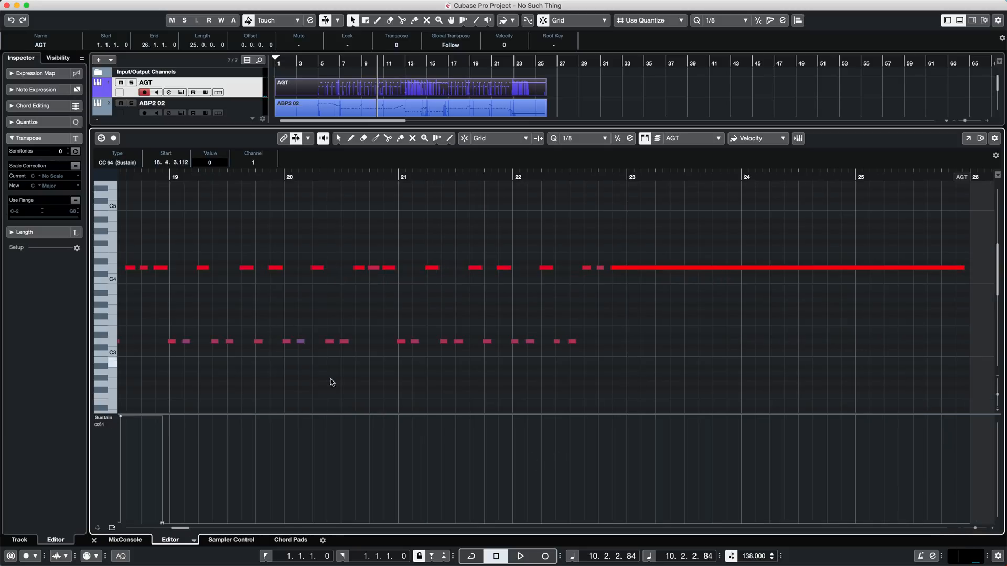
click(352, 415)
click(392, 522)
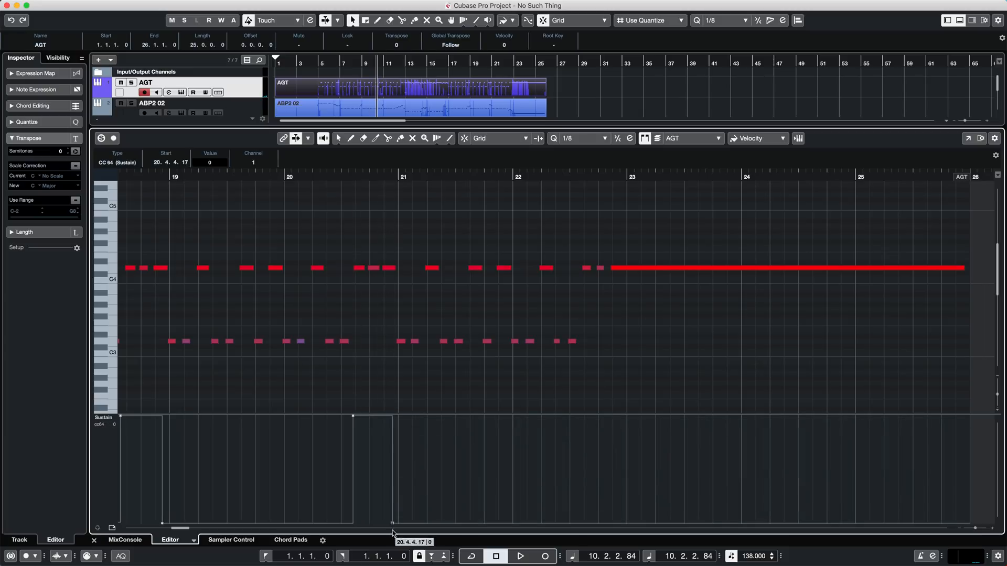
- Start the last sustain in bar 22, add a 127 event at 22.4.3.96, and release it to value 1 at 25.4.4.105
click(572, 416)
click(619, 415)
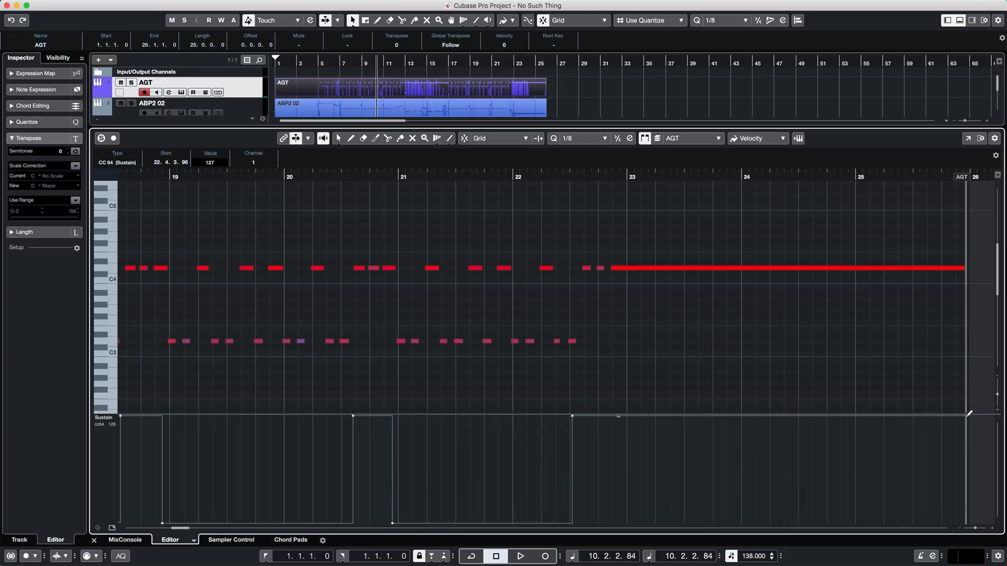
click(968, 522)
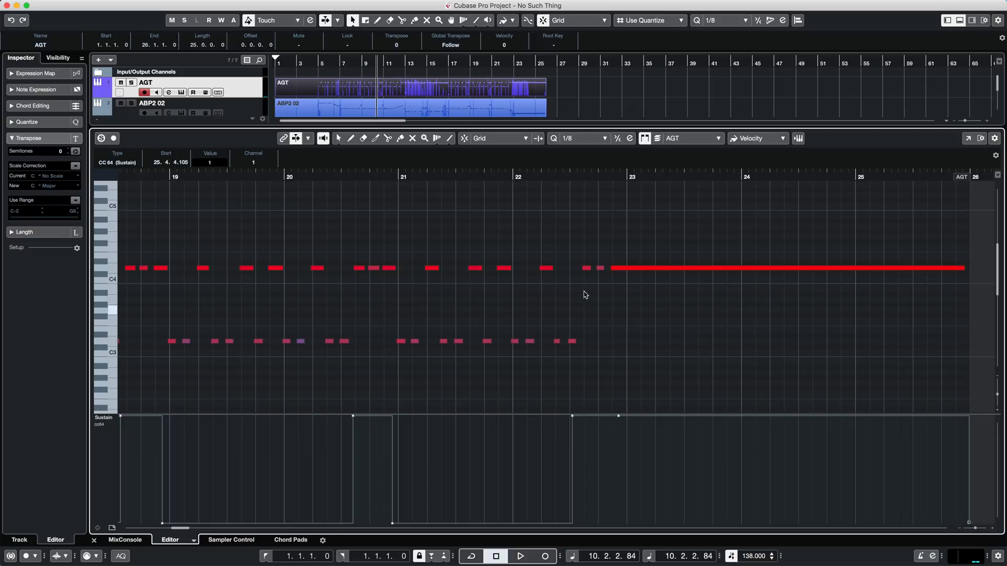
- Close the note editor and play the whole arrangement from bar 1 to past bar 26 with a closer timeline view
click(959, 20)
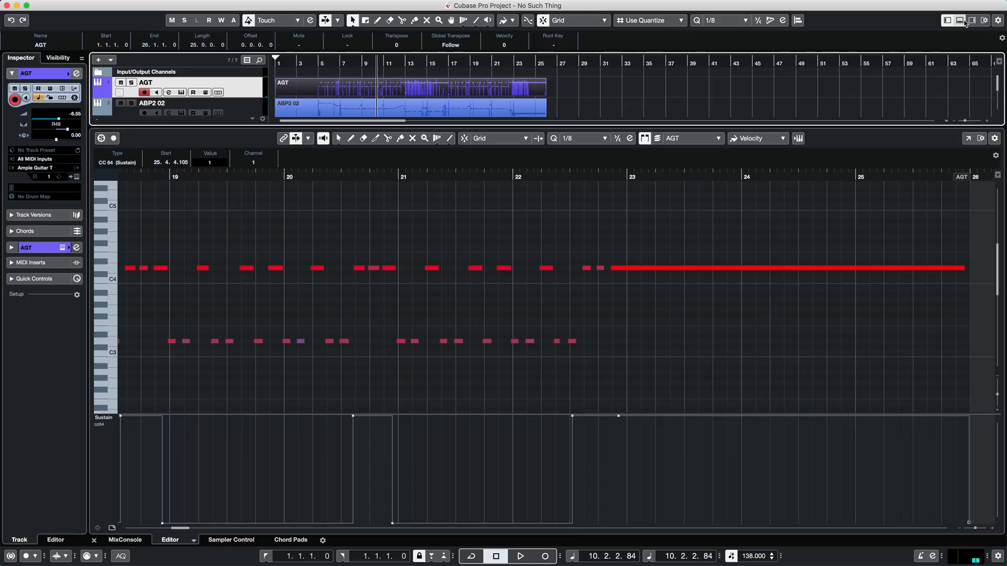
key(comma)
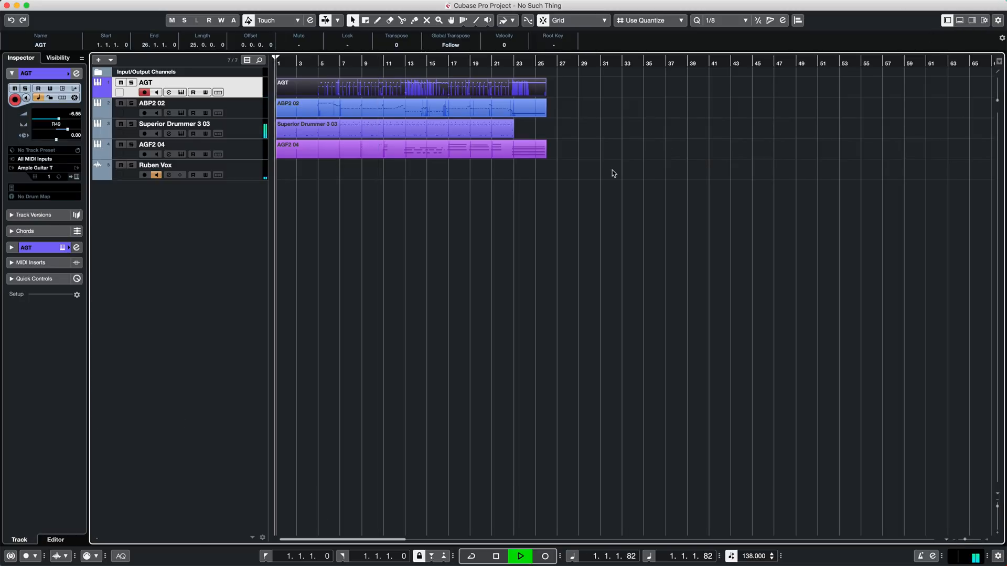
key(h)
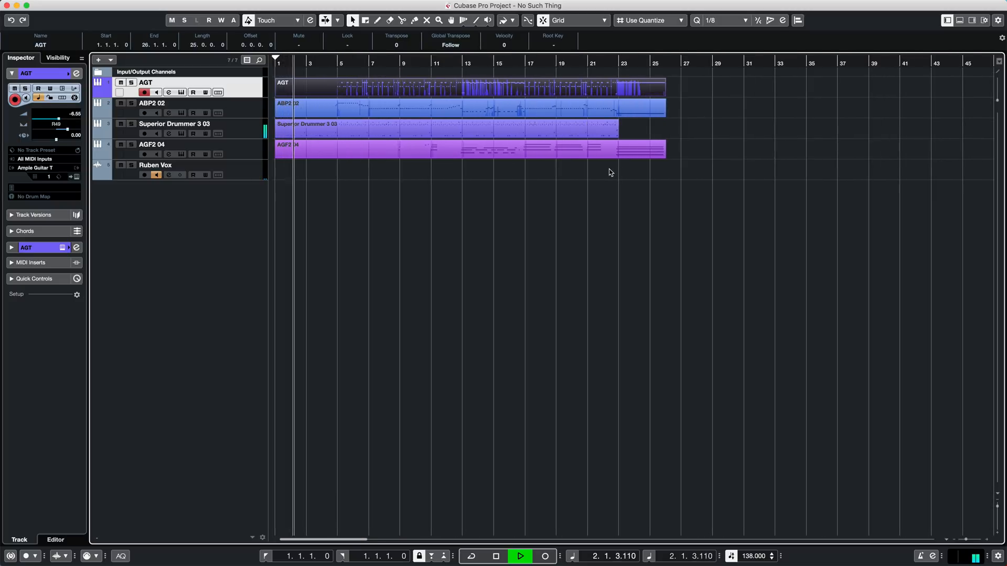
key(h)
key(h)
key(h)
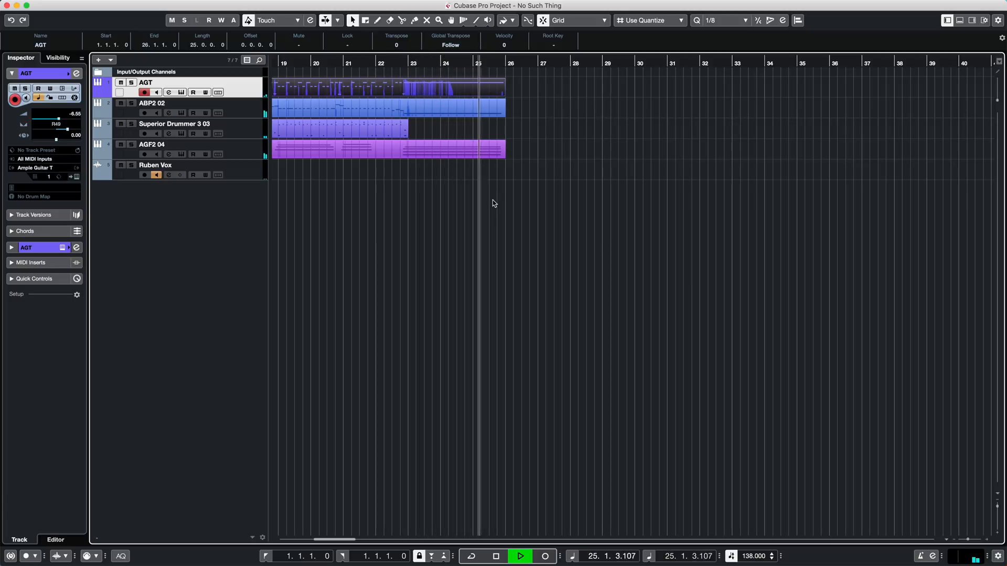
key(space)
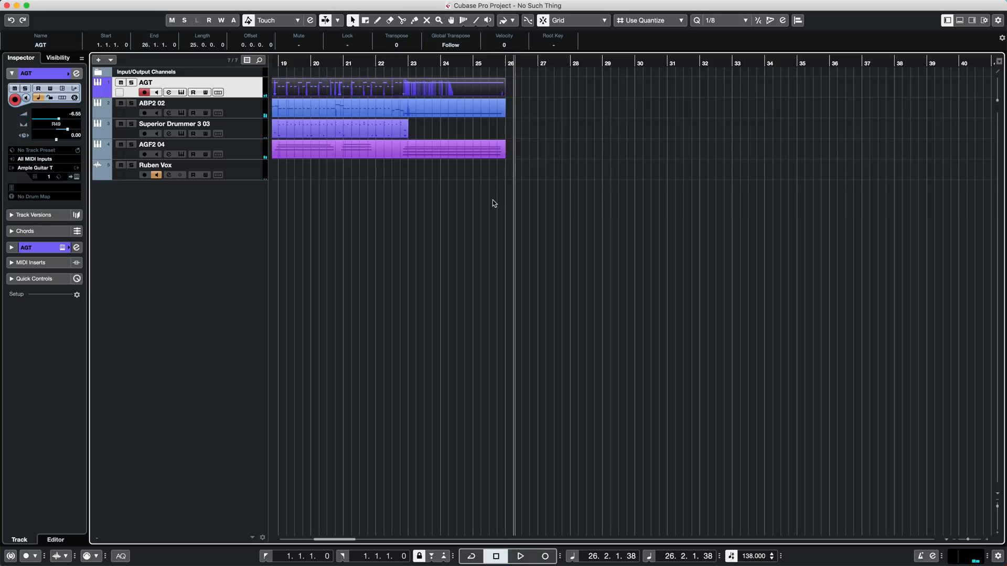